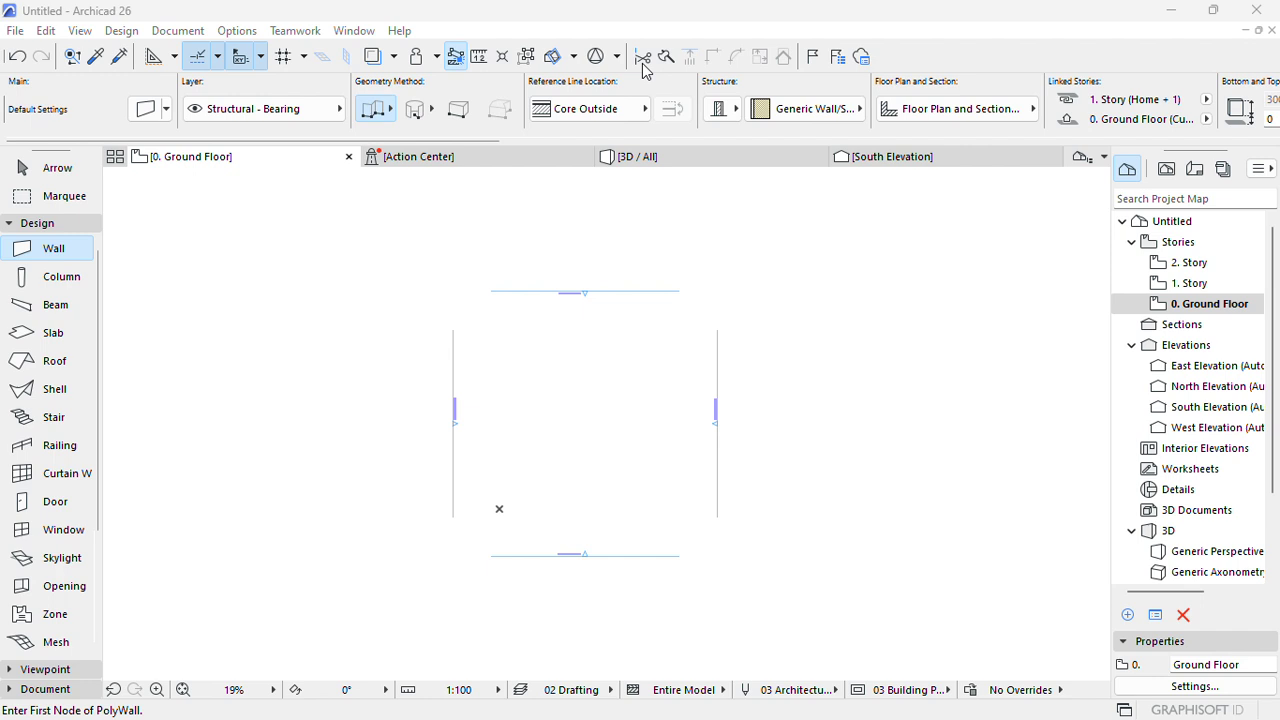
- Start placing an external drawing through File > External Content > Place External Drawing
left_click(16, 32)
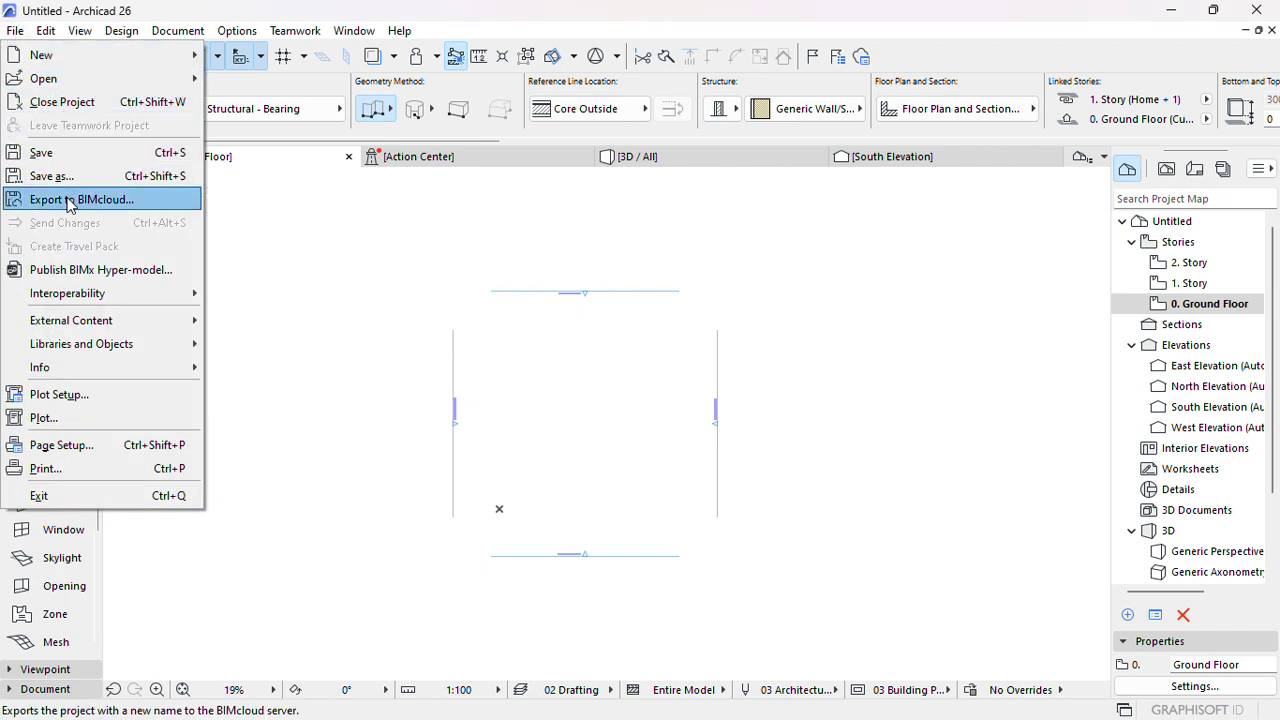
mouse_move(84, 321)
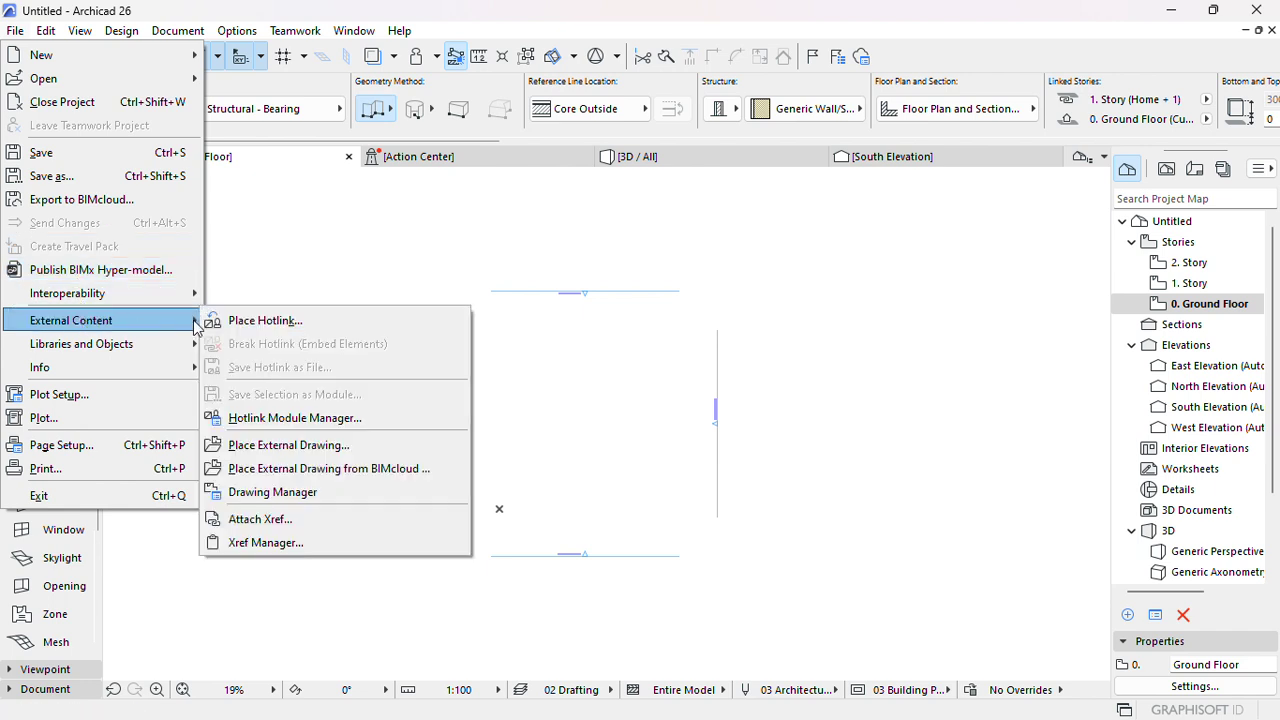
left_click(290, 446)
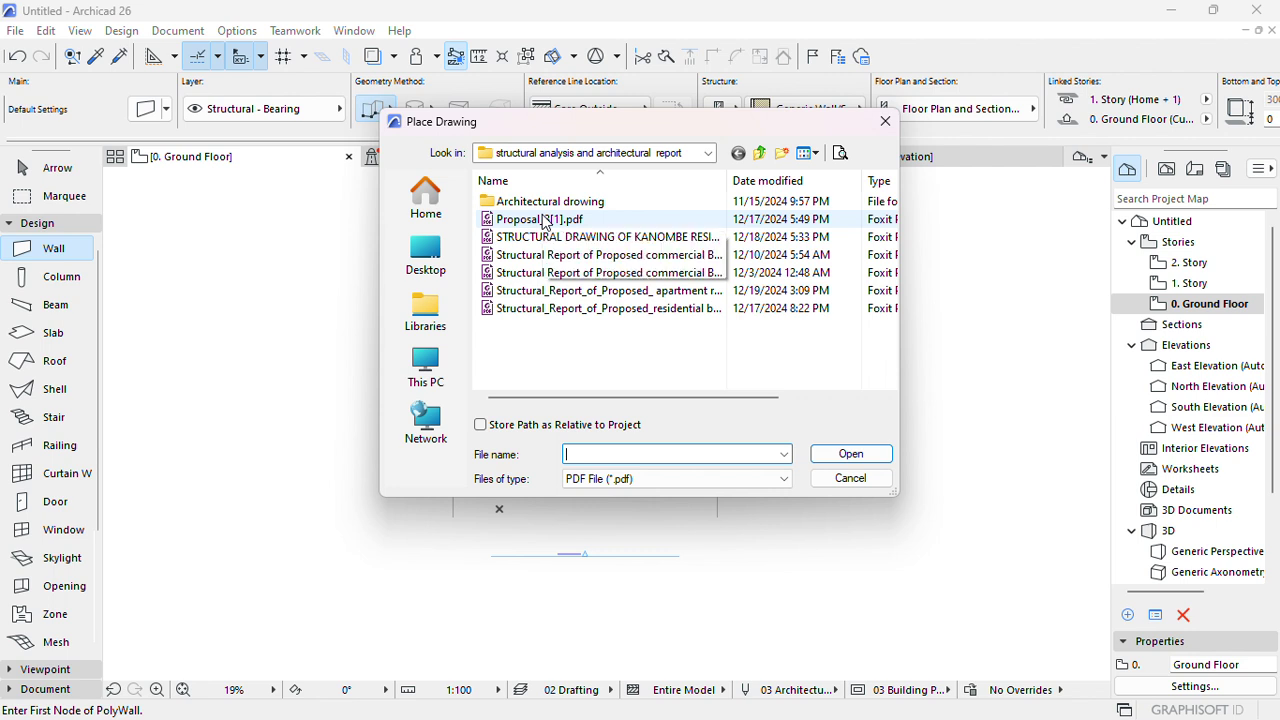
- Open Proposal_3[1].pdf for placement, keeping the PDF File type filter
left_click(543, 220)
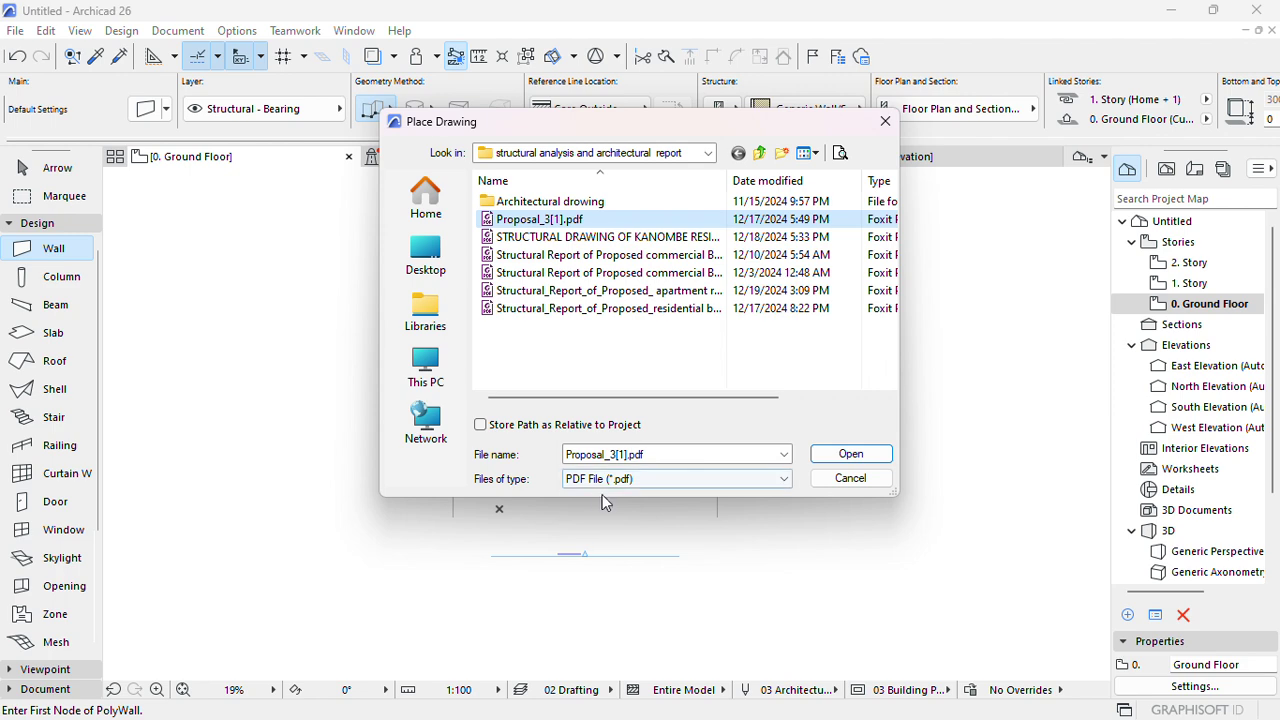
left_click(680, 479)
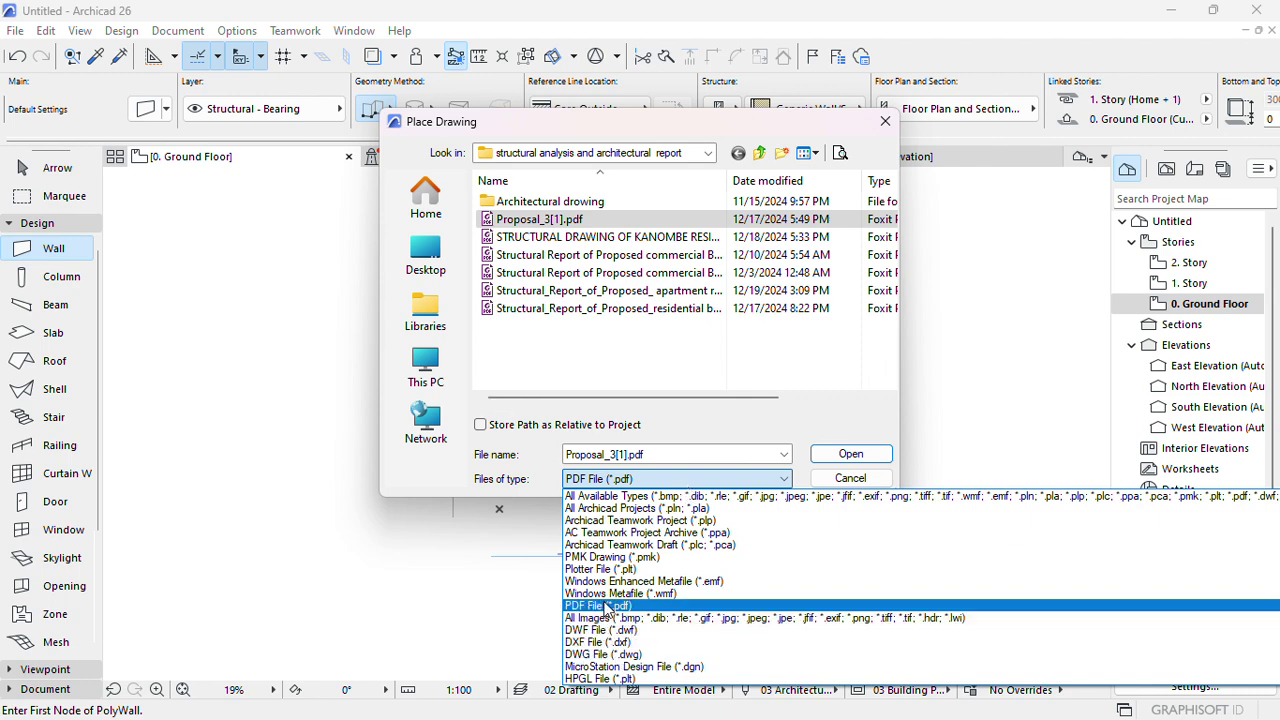
left_click(605, 607)
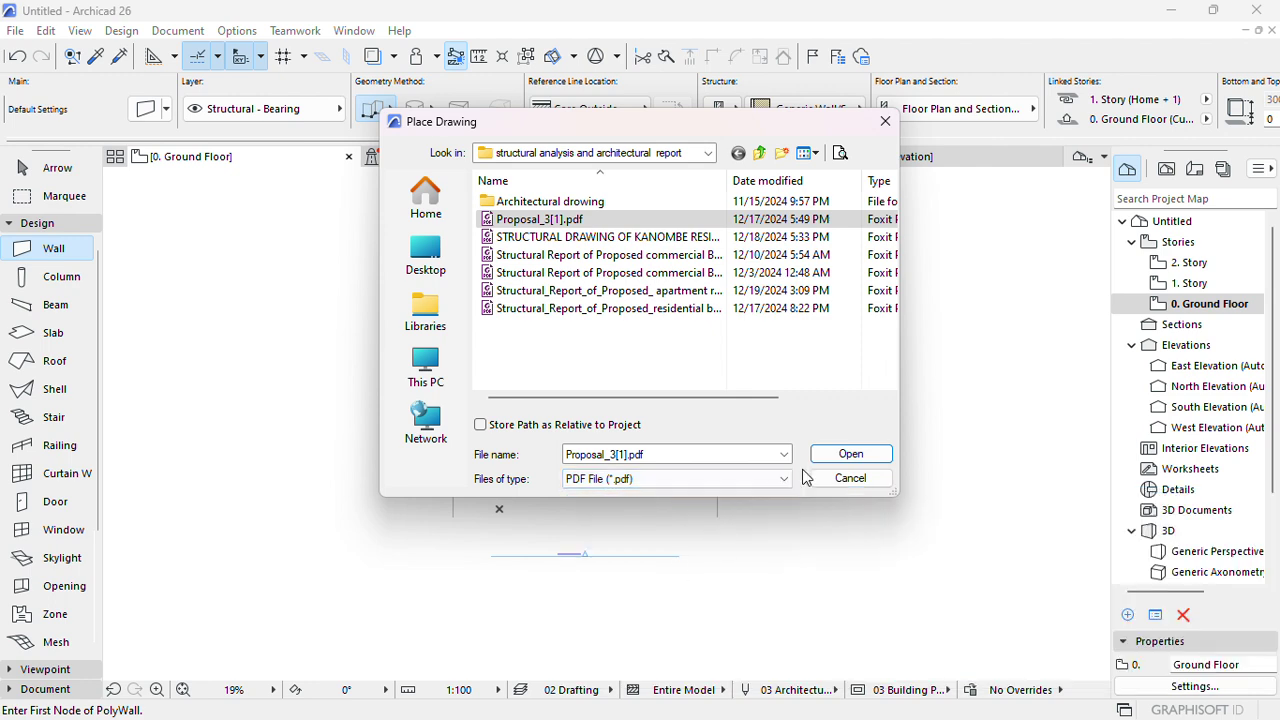
left_click(872, 453)
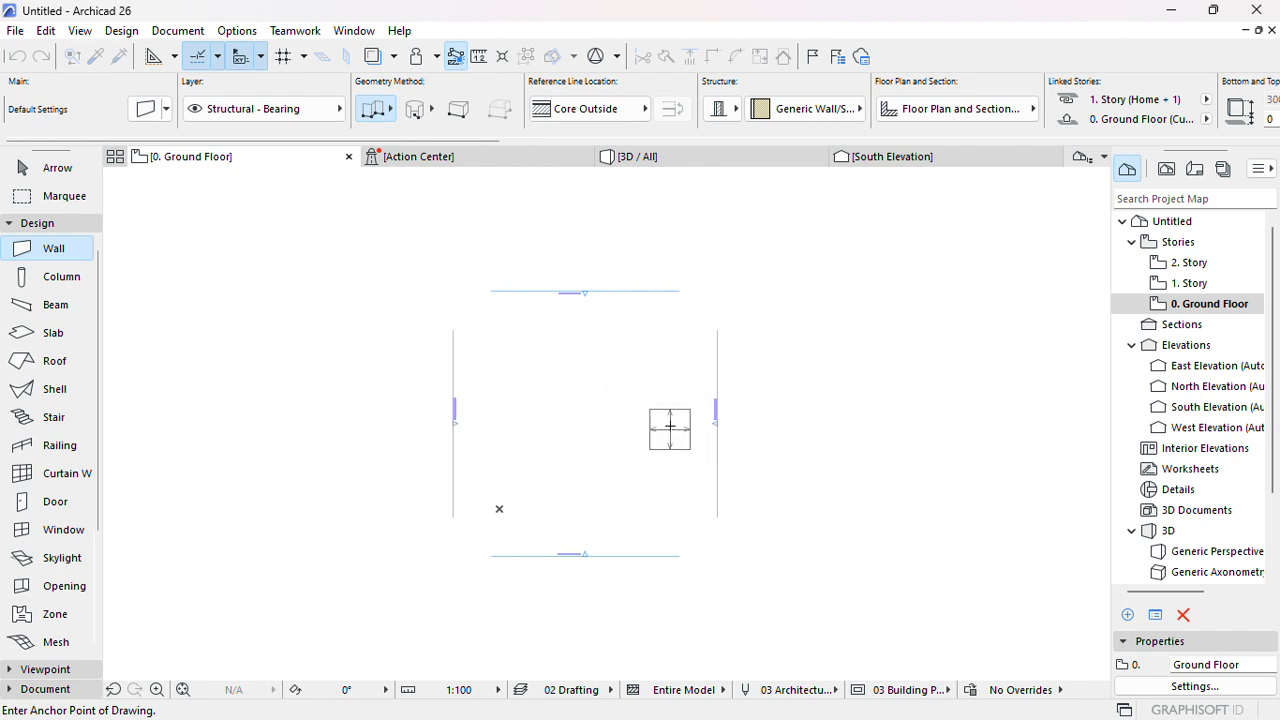
- Anchor Proposal_3[1].pdf on the Ground Floor plan and zoom in on its dimension lines
left_click(569, 428)
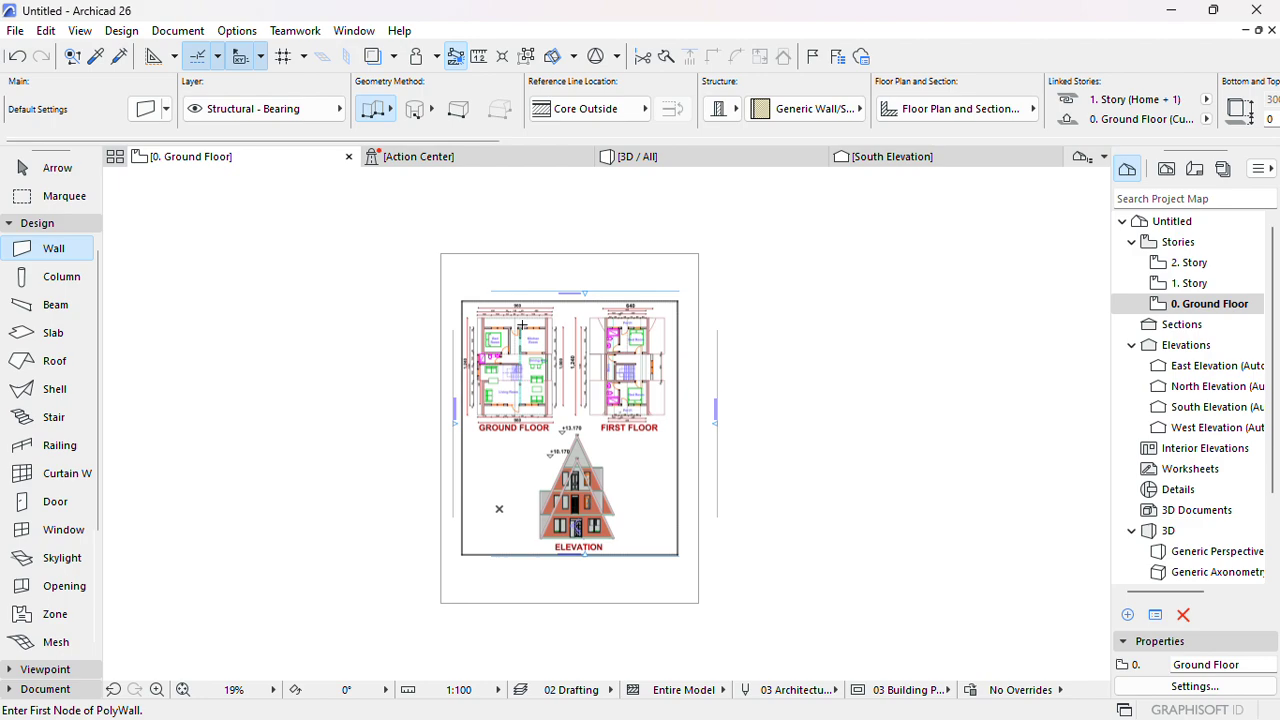
scroll(522, 326, "up", 8)
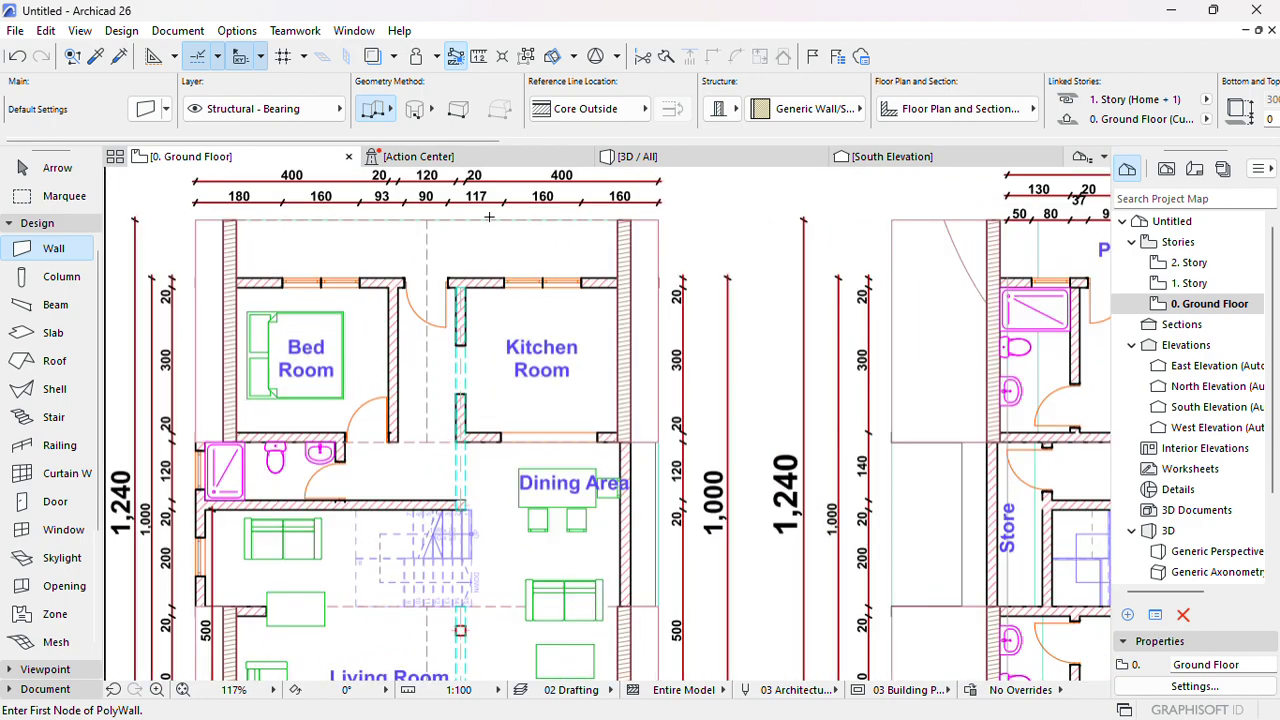
scroll(489, 216, "up", 5)
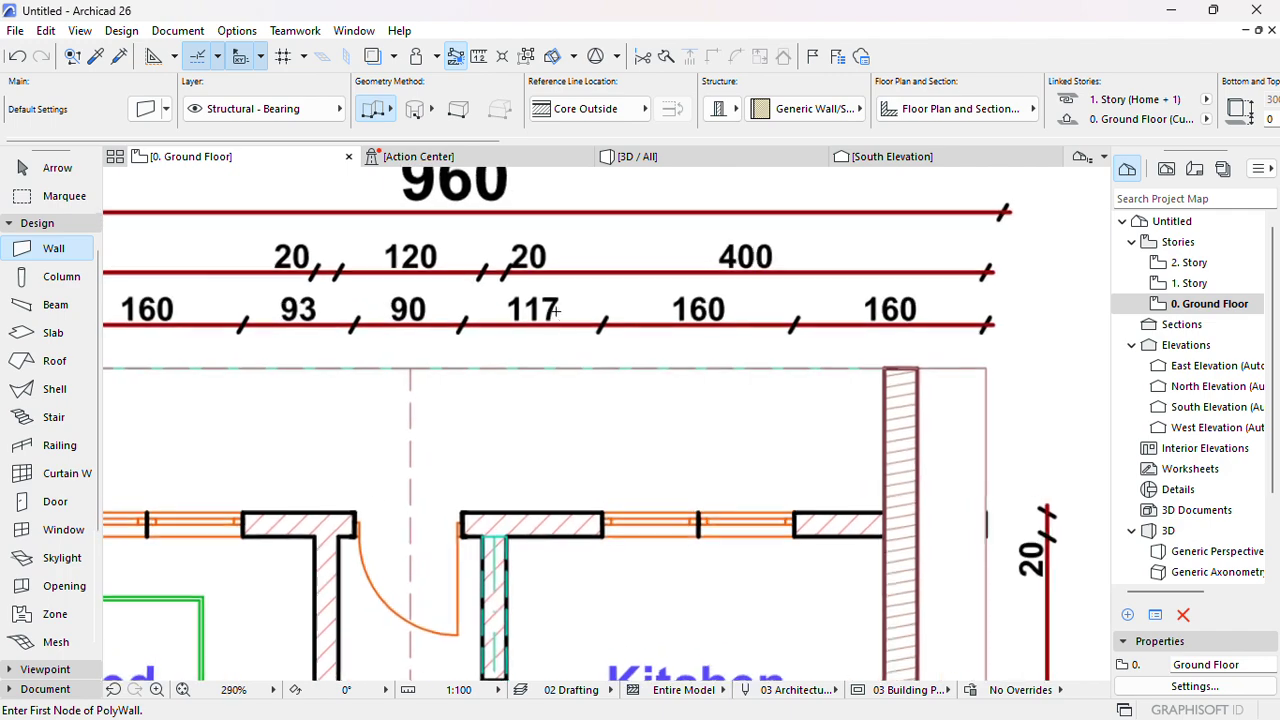
scroll(550, 320, "down", 6)
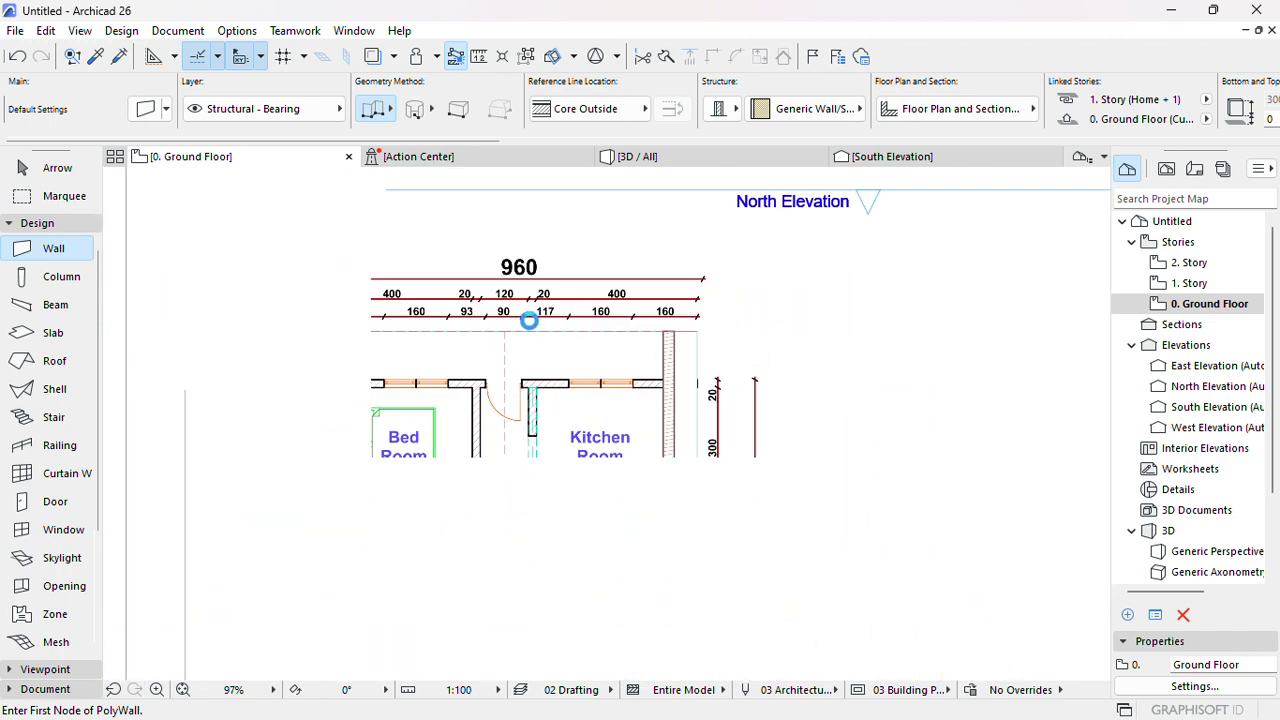
- Measure the span labelled 117 with the Measure tool; it reads 1200
key("m")
scroll(540, 318, "up", 5)
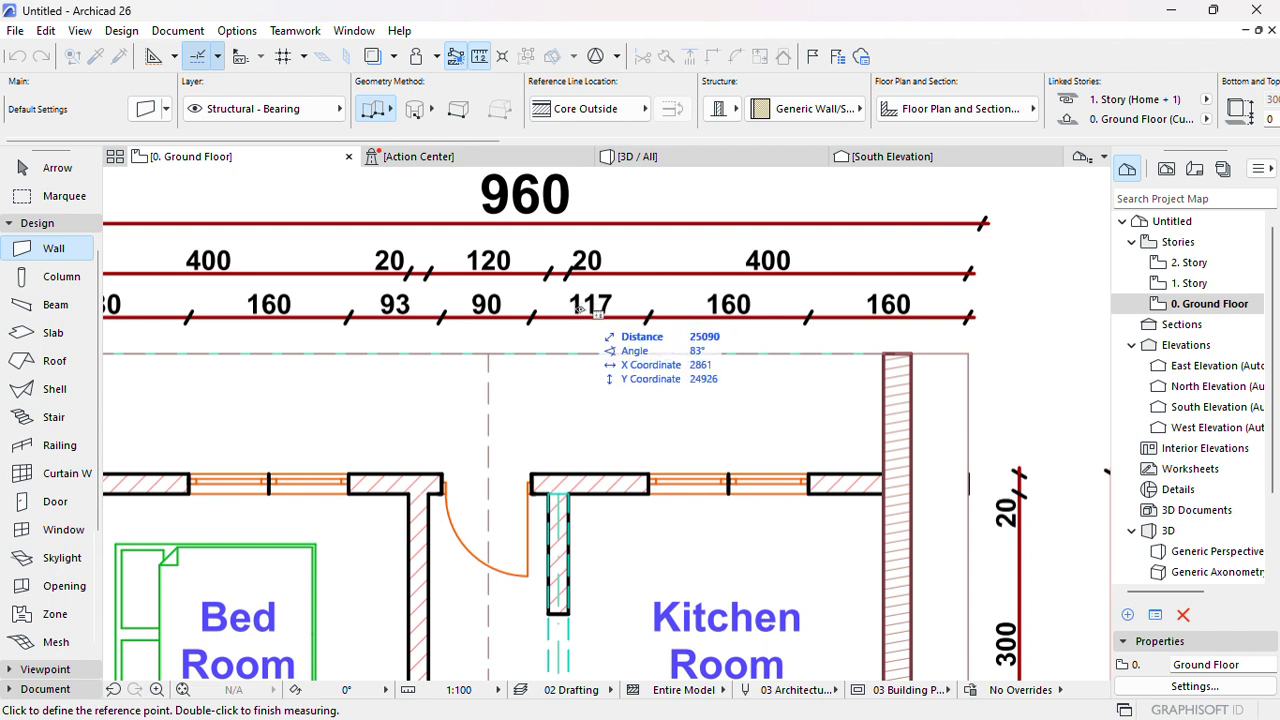
left_click(531, 318)
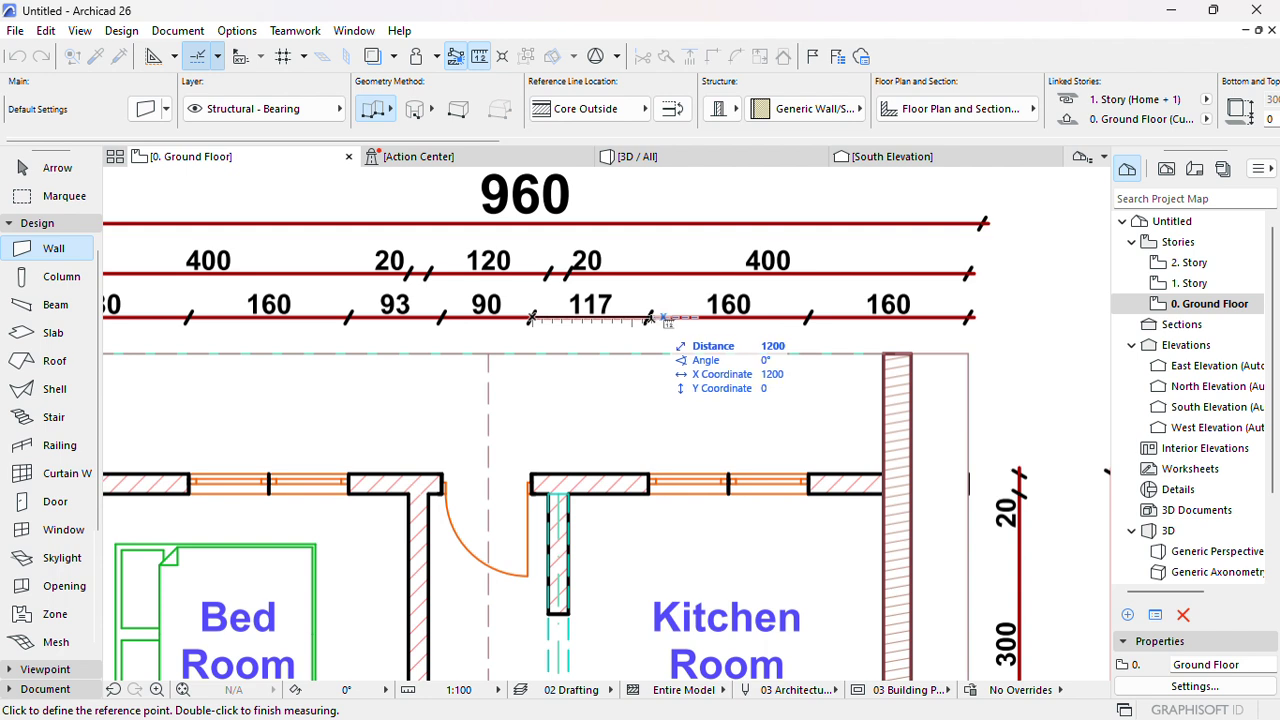
key("Escape")
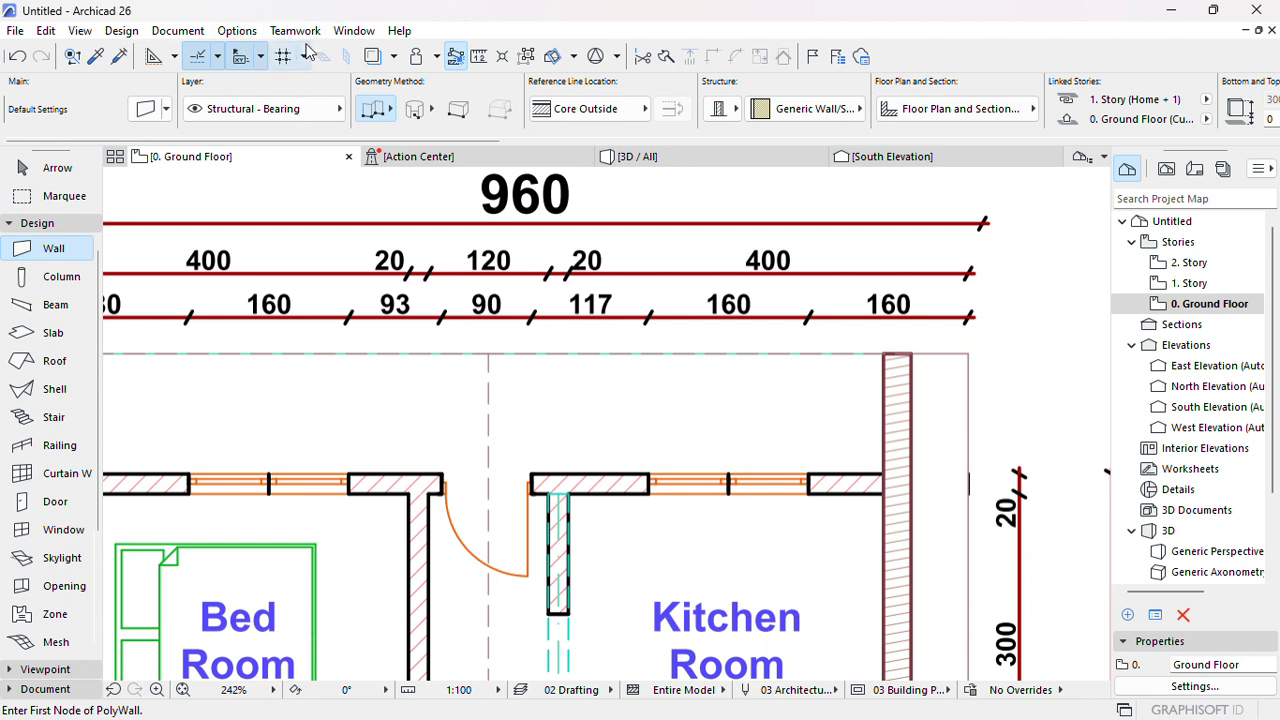
- Set Working Units to centimeter for length and layout, and square centimeter for area
left_click(238, 31)
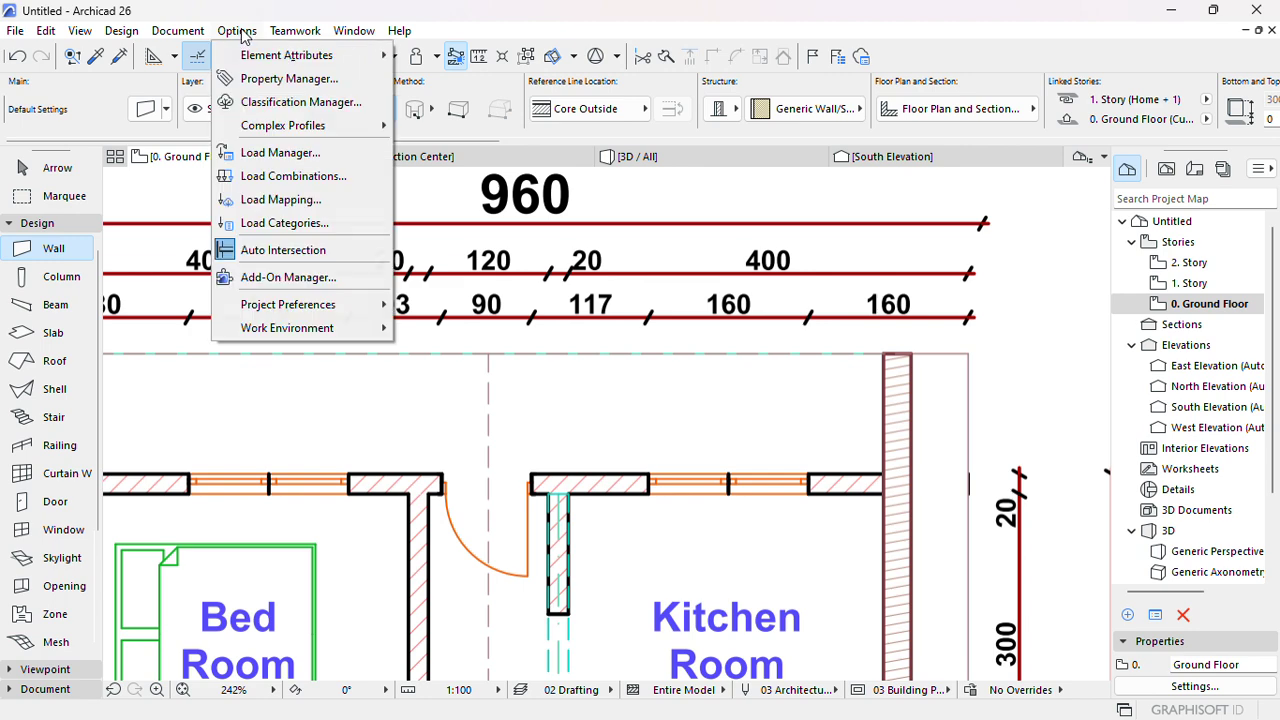
mouse_move(333, 310)
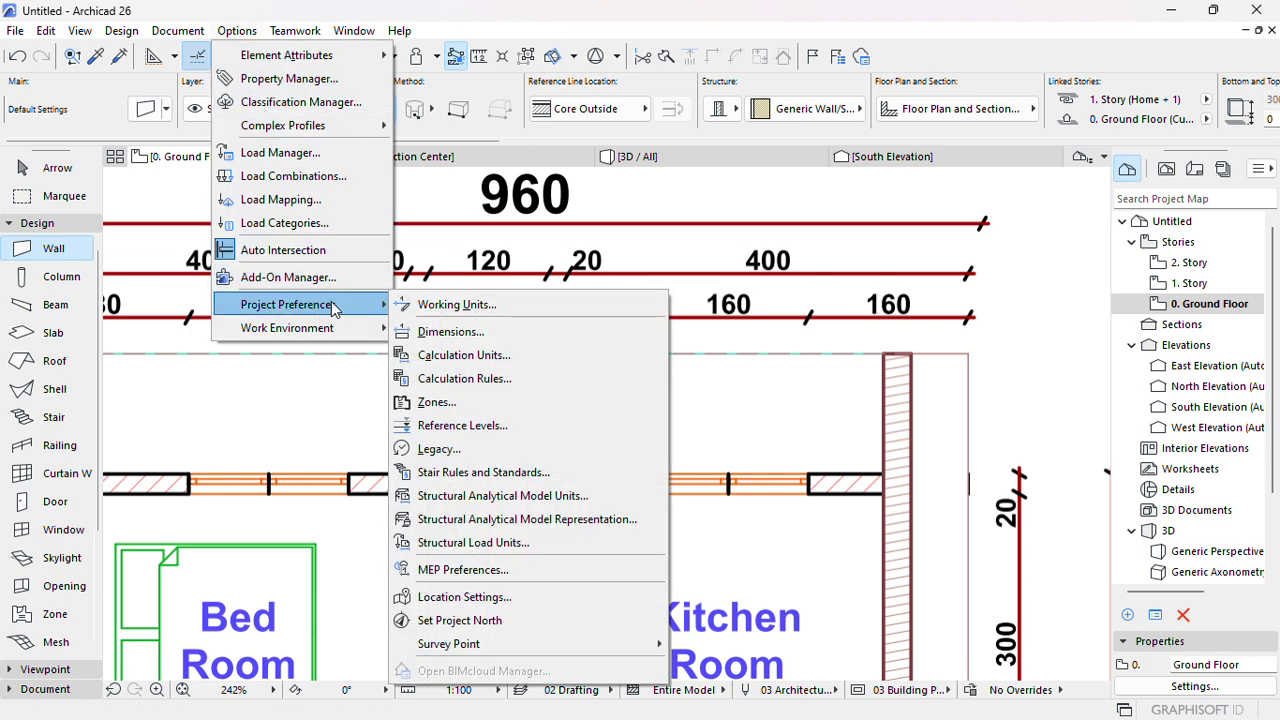
left_click(454, 308)
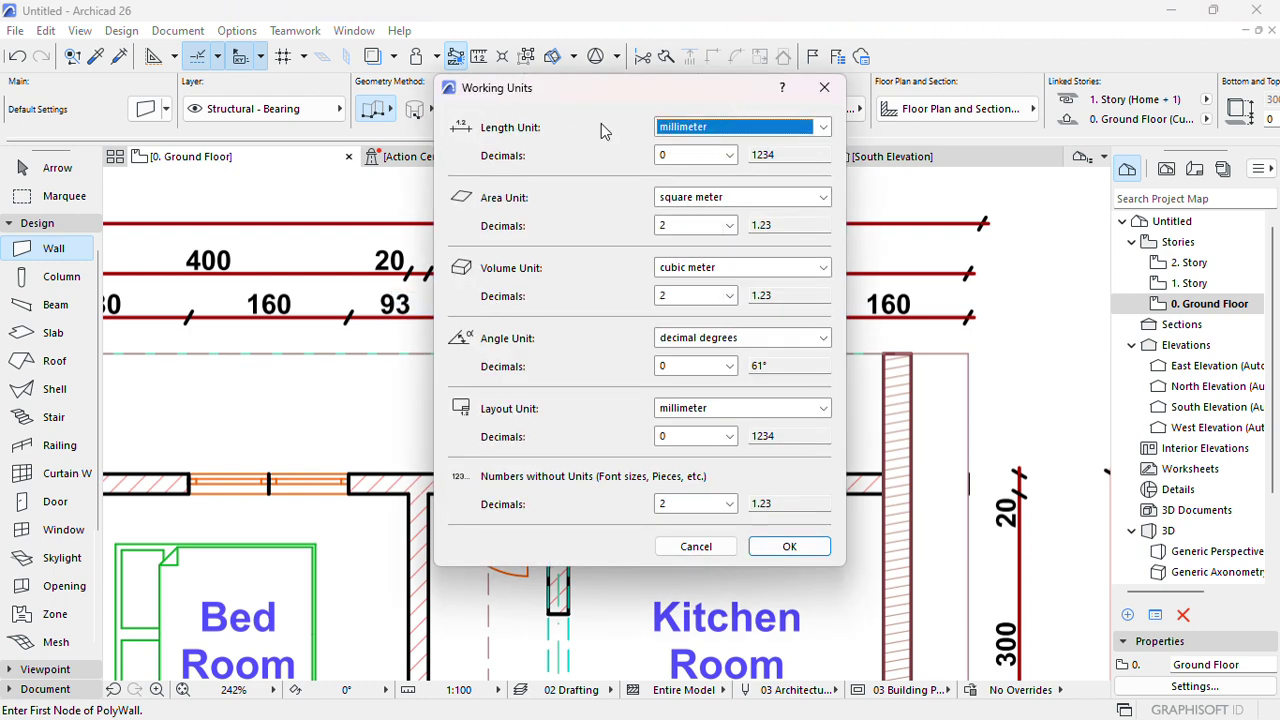
left_click(712, 136)
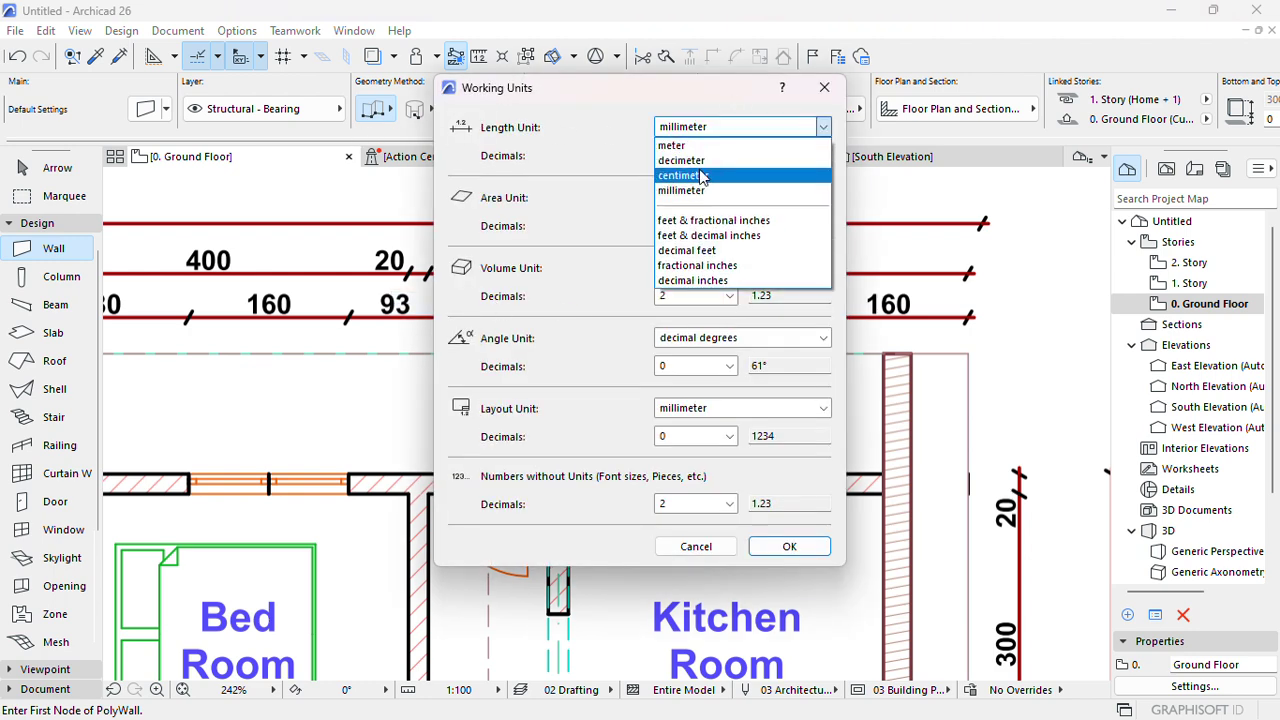
left_click(703, 176)
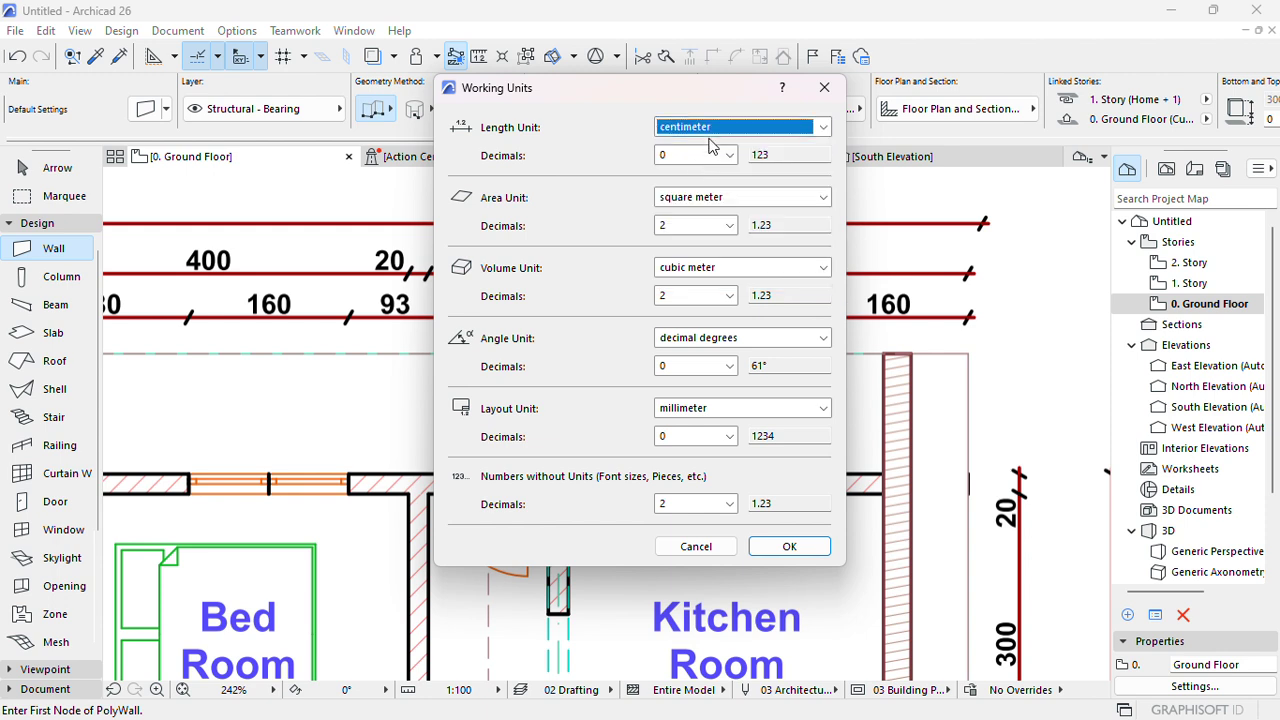
left_click(742, 197)
left_click(725, 234)
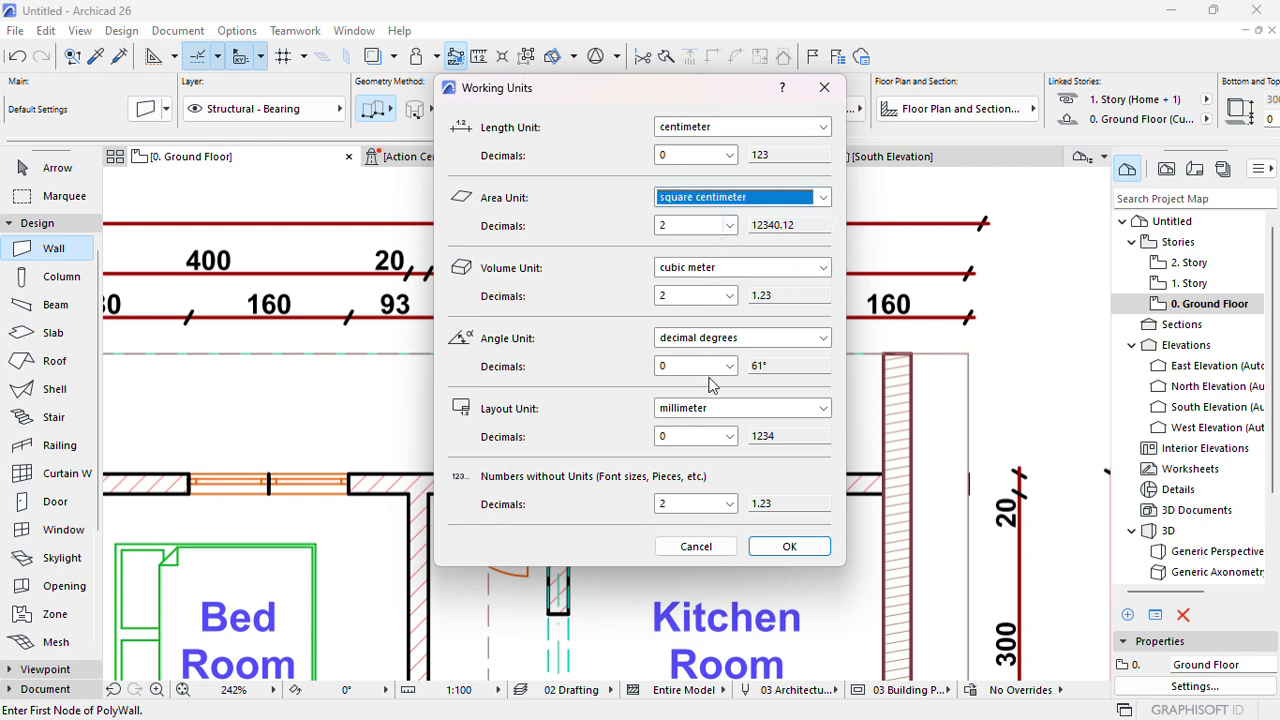
left_click(710, 418)
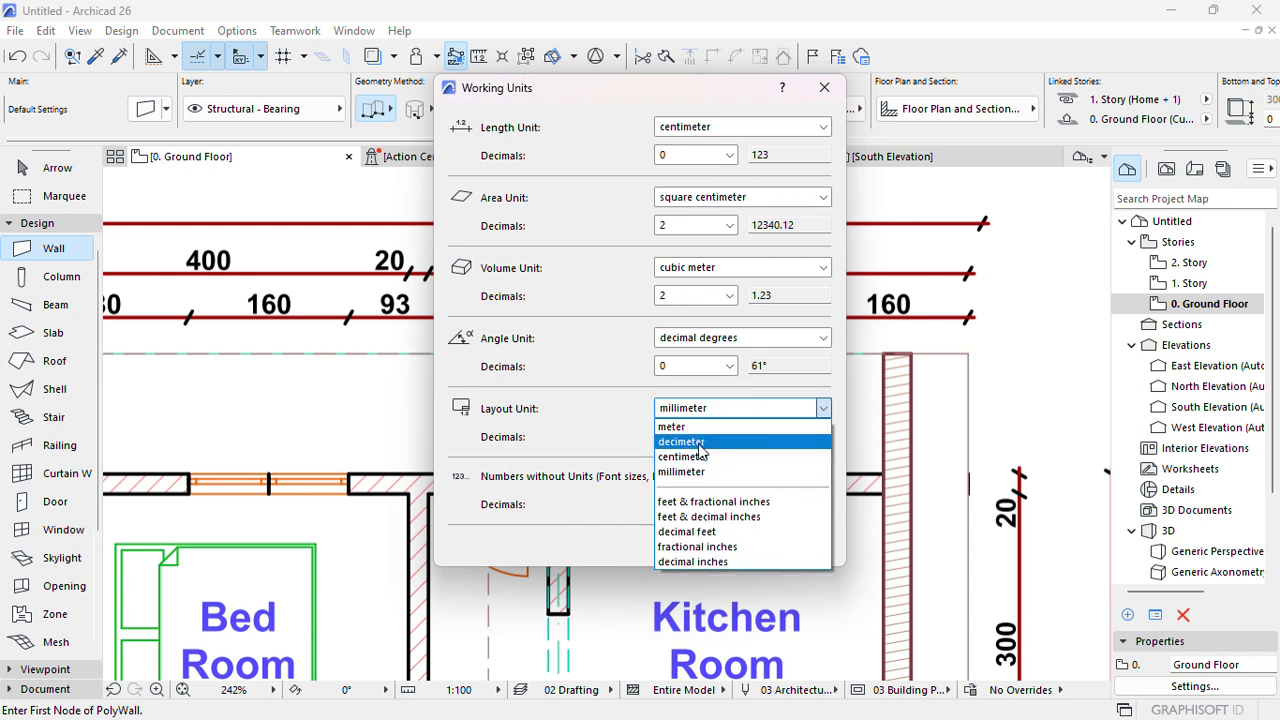
left_click(704, 454)
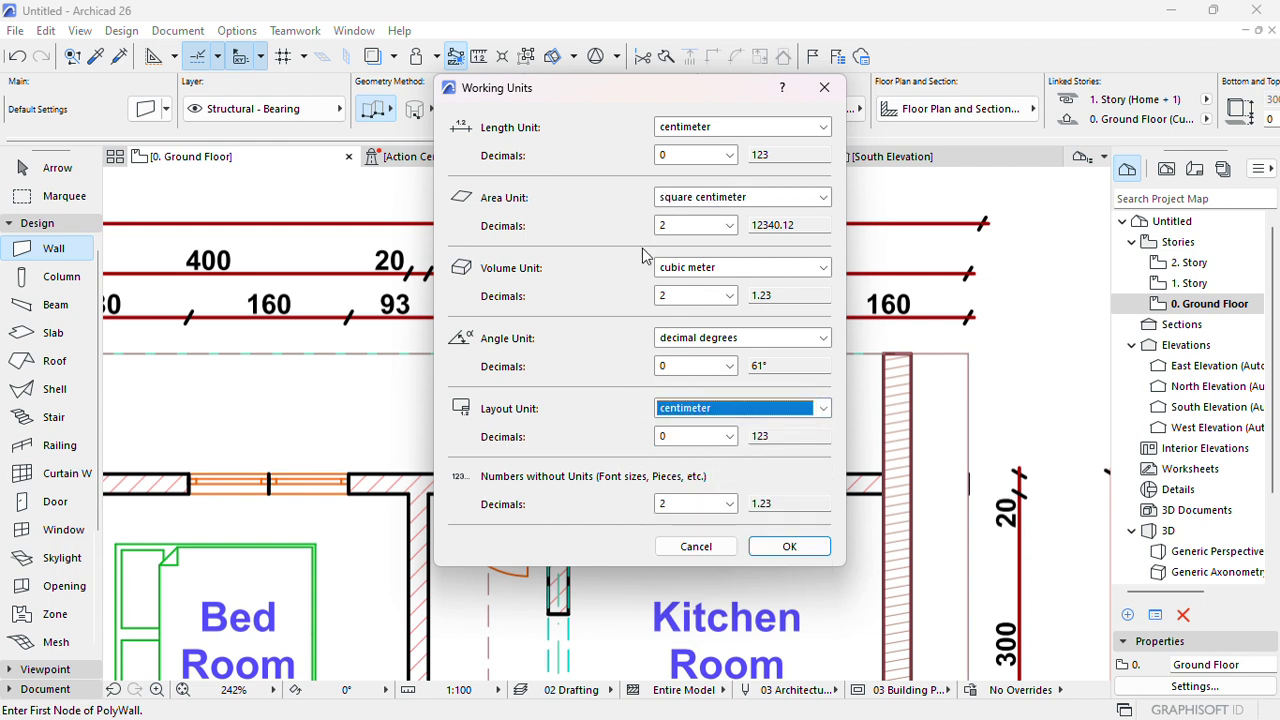
left_click(789, 546)
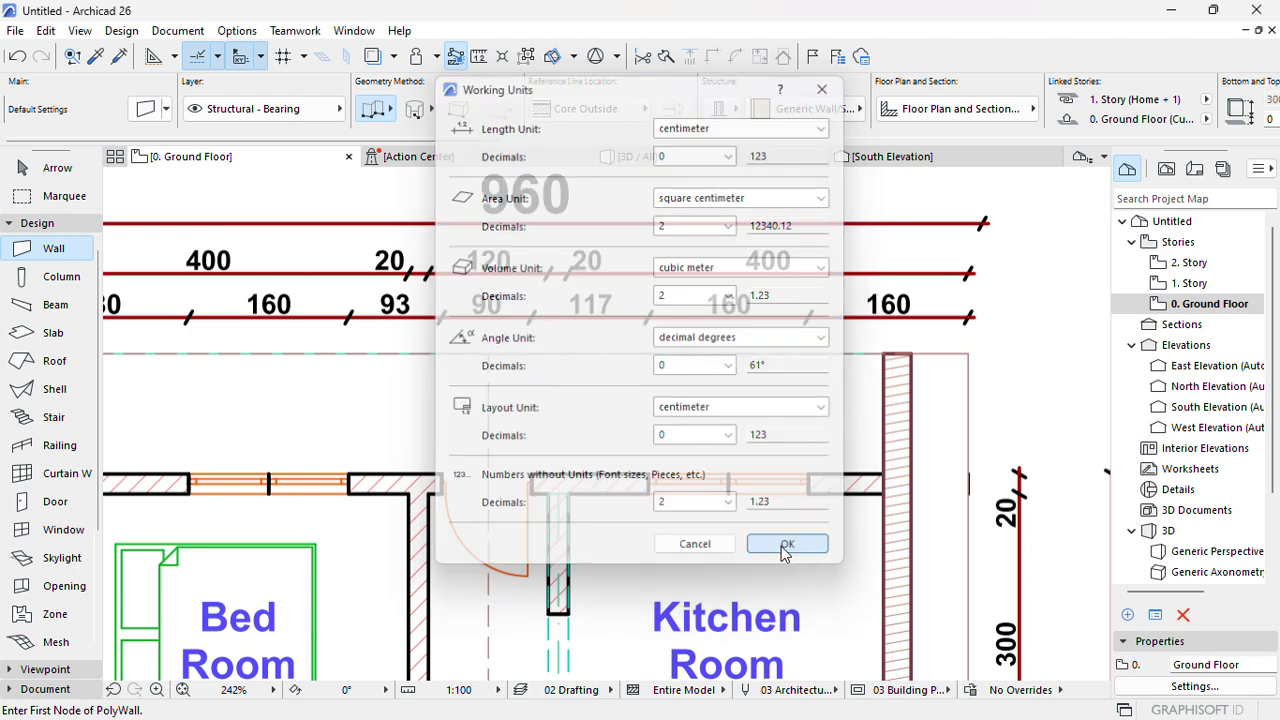
- Remeasure the 117 span, which now reads 114 in centimetres
key("m")
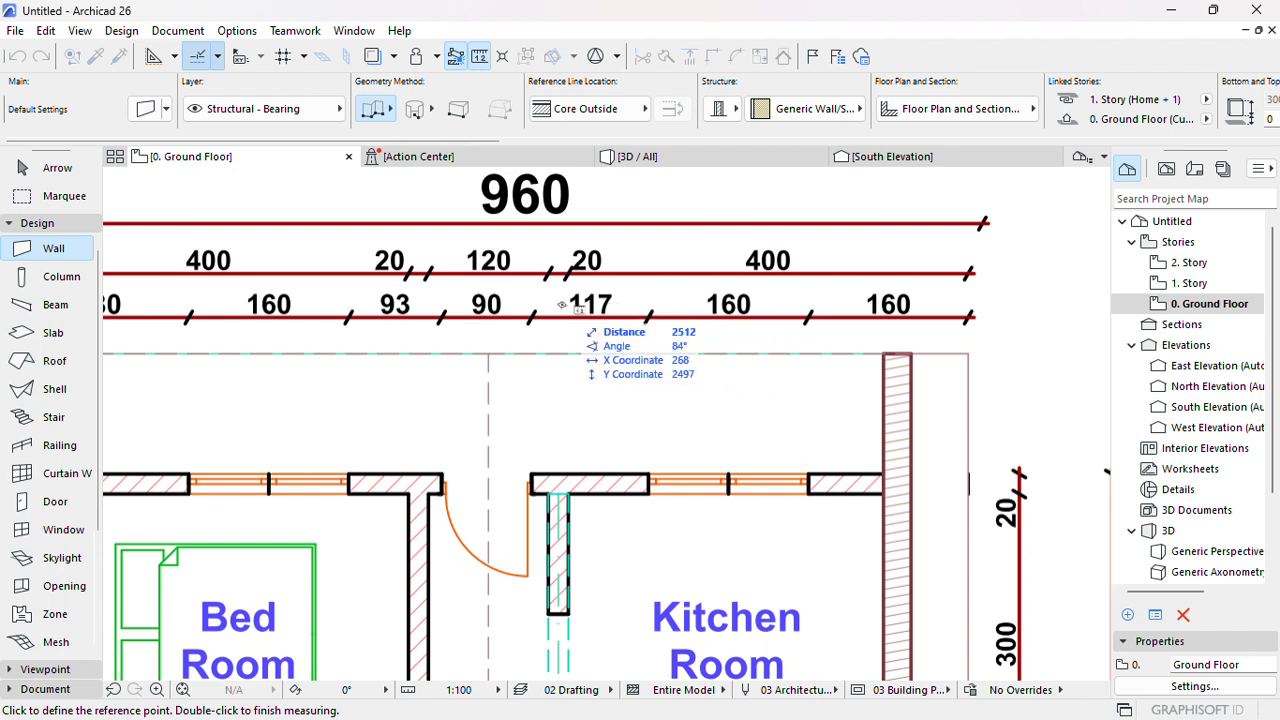
left_click(533, 318)
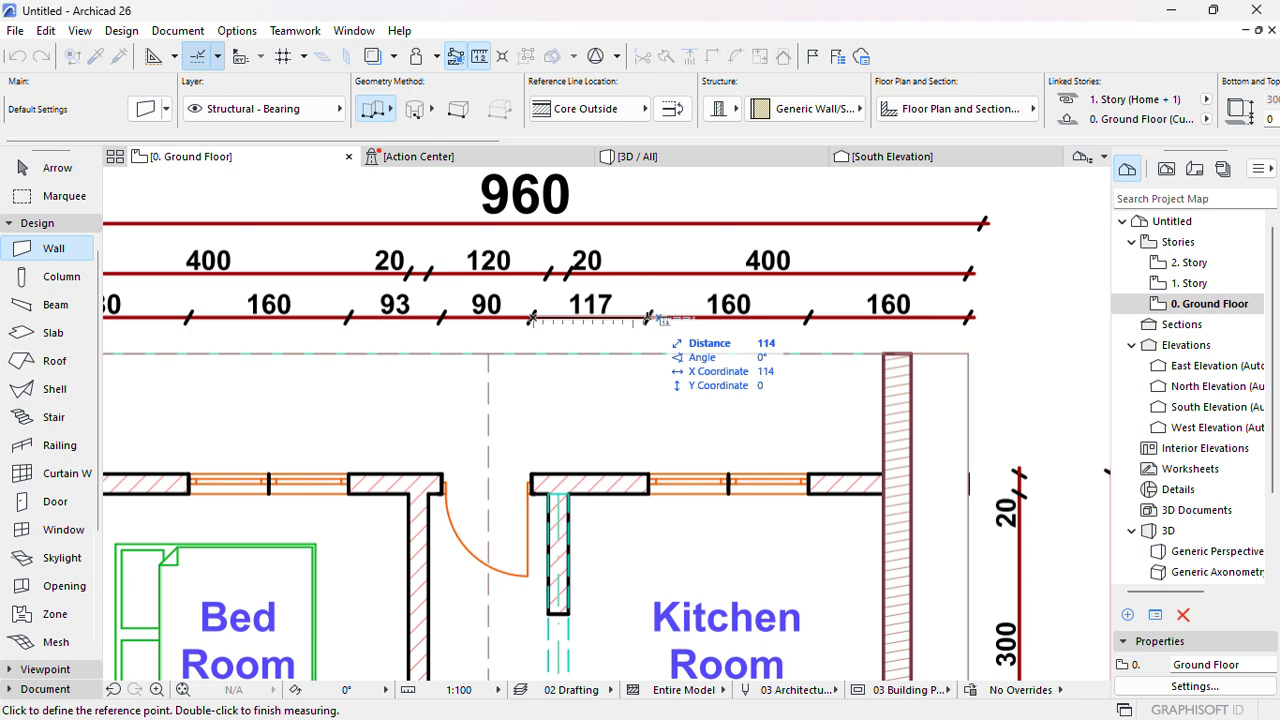
right_click(648, 318)
left_click(716, 481)
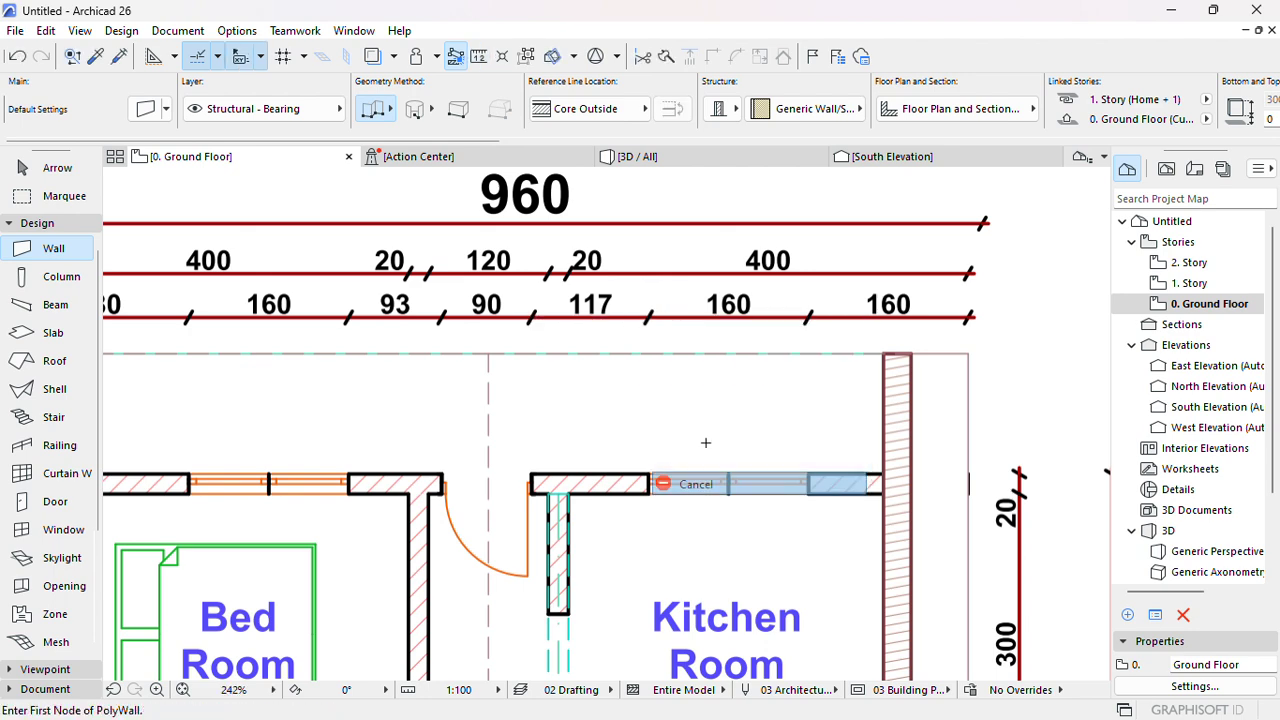
- Zoom out and abort a move of the PDF drawing, leaving it at its original size
scroll(705, 442, "down", 6)
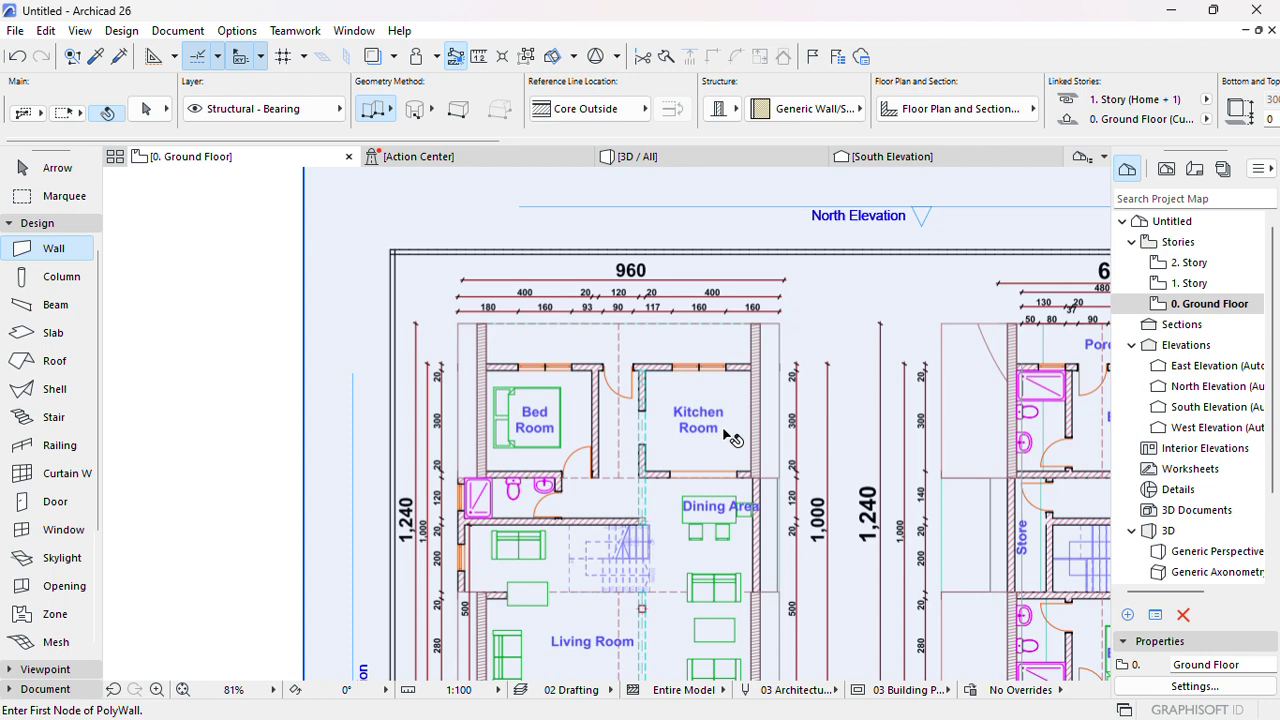
mouse_move(733, 440)
left_mouse_down()
mouse_move(690, 432)
mouse_move(637, 314)
mouse_move(582, 306)
mouse_move(606, 313)
left_mouse_up()
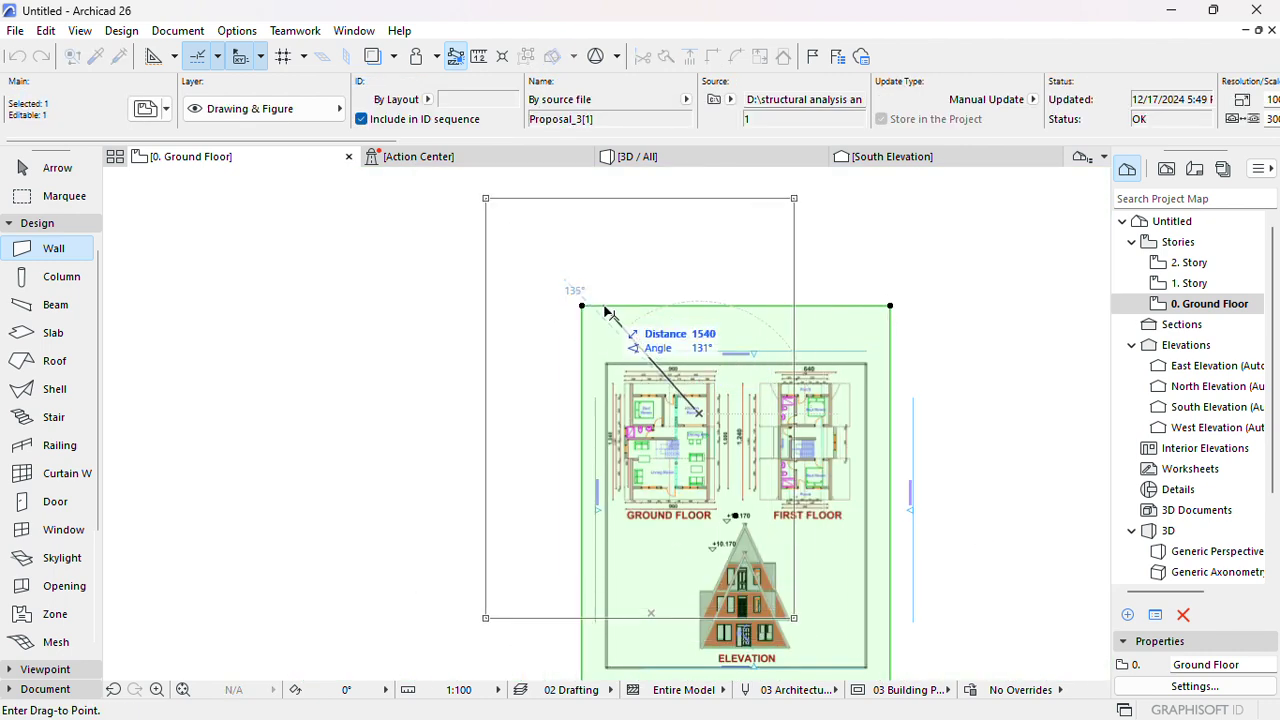
right_click(606, 313)
left_click(655, 473)
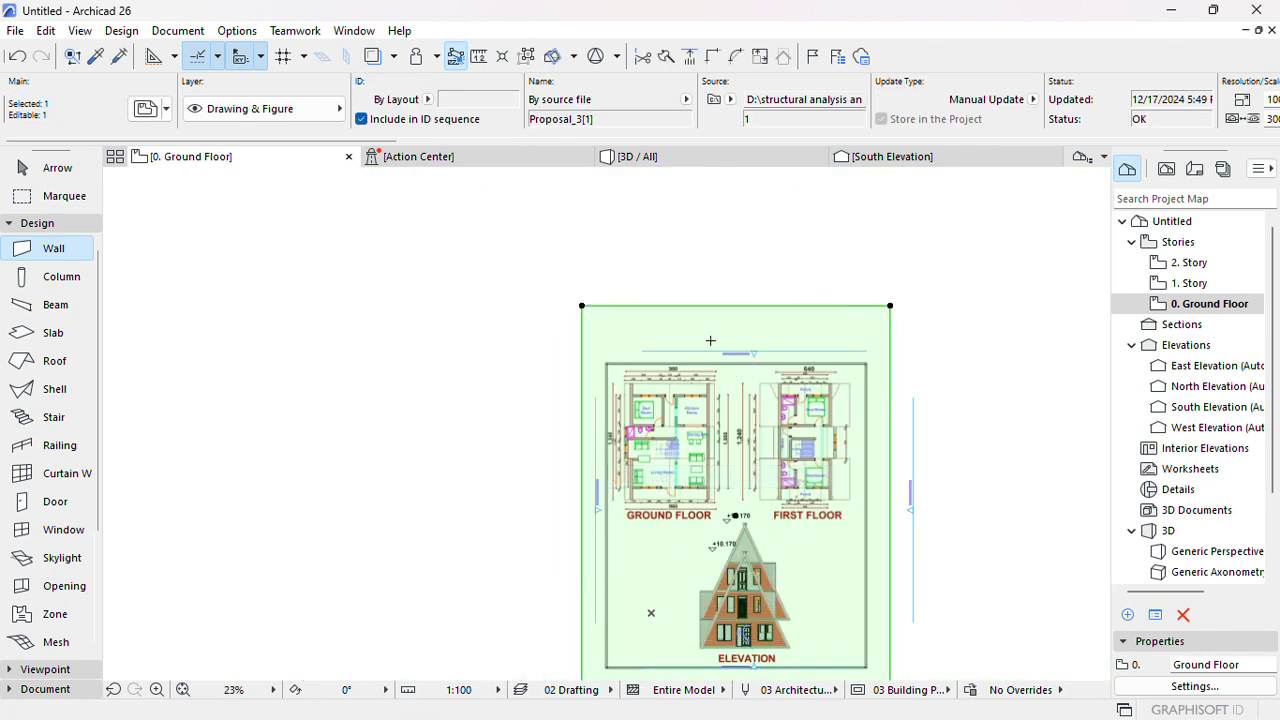
scroll(749, 251, "down", 4)
- Open the Resize dialog for the PDF drawing at 100% ratio with Define graphically checked
middle_click_drag(538, 297, 316, 295)
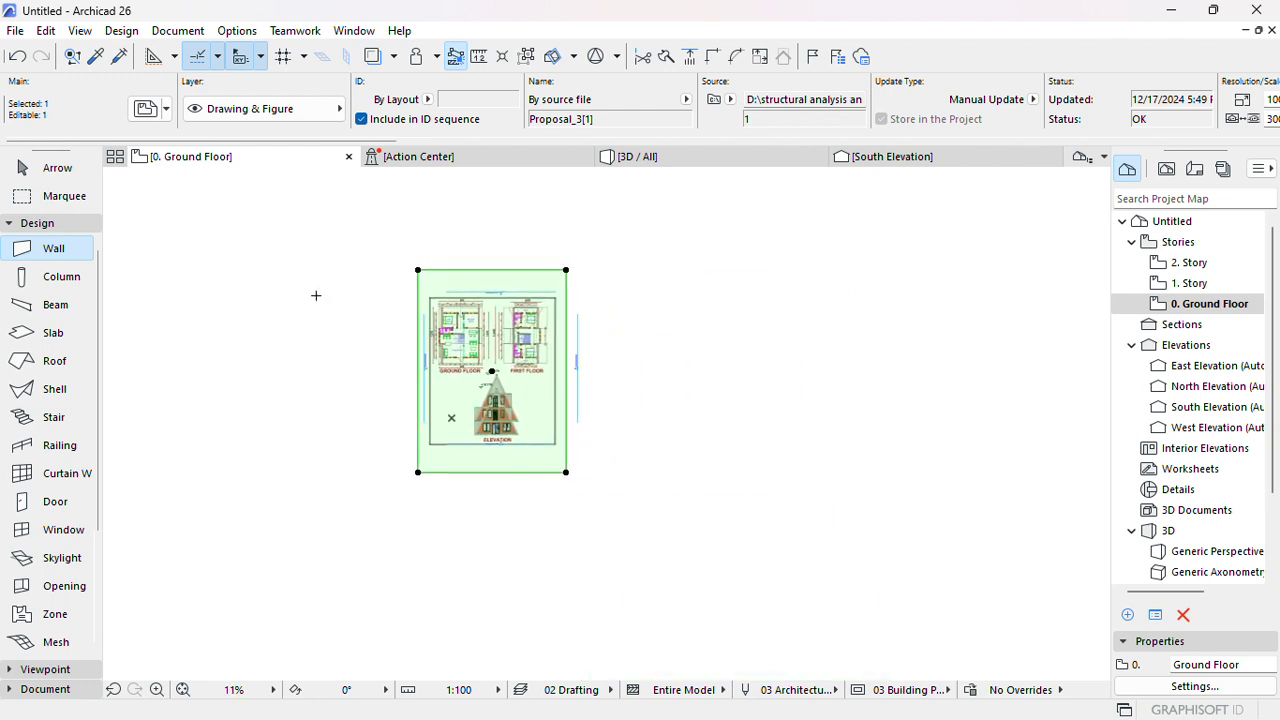
left_click(46, 31)
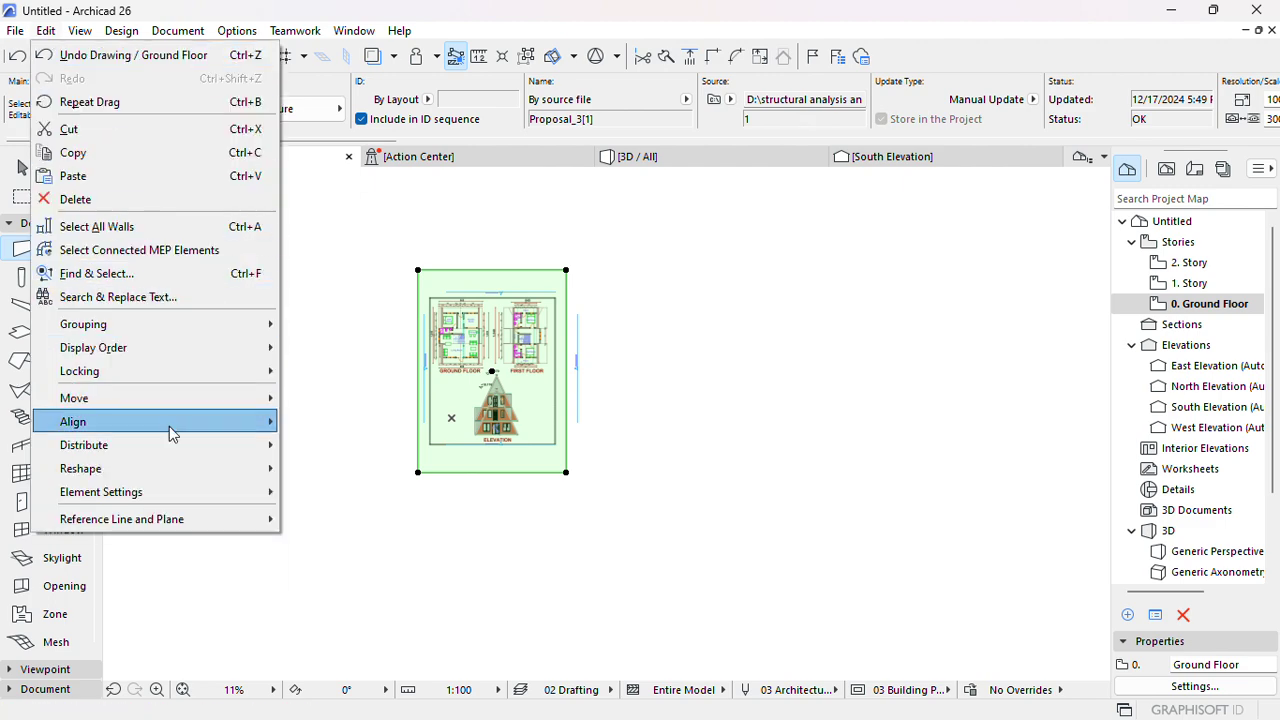
mouse_move(166, 469)
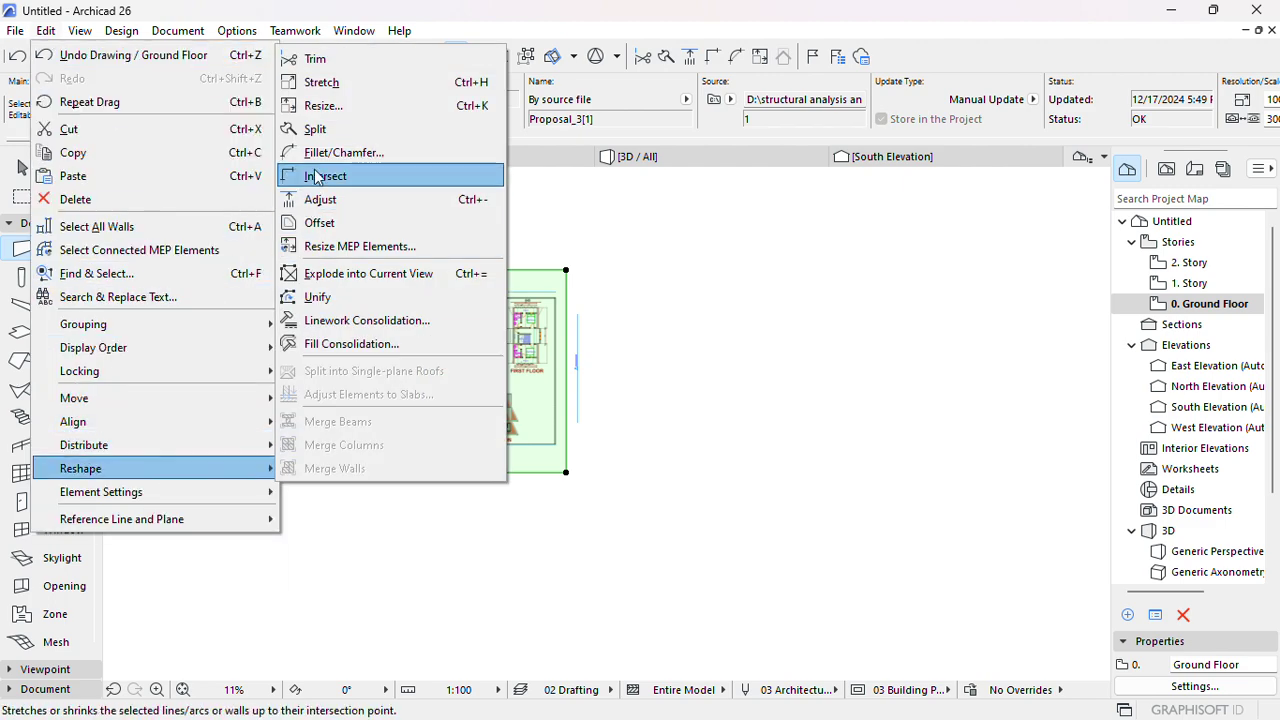
left_click(323, 105)
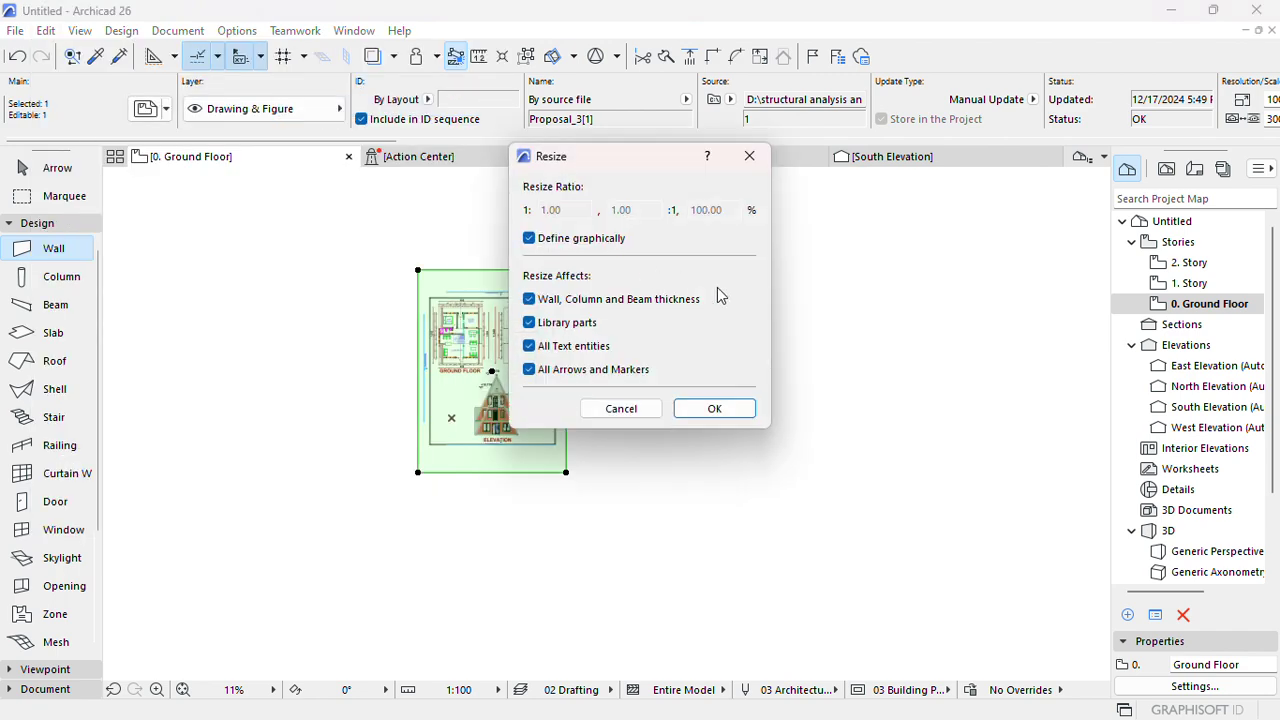
left_click(749, 156)
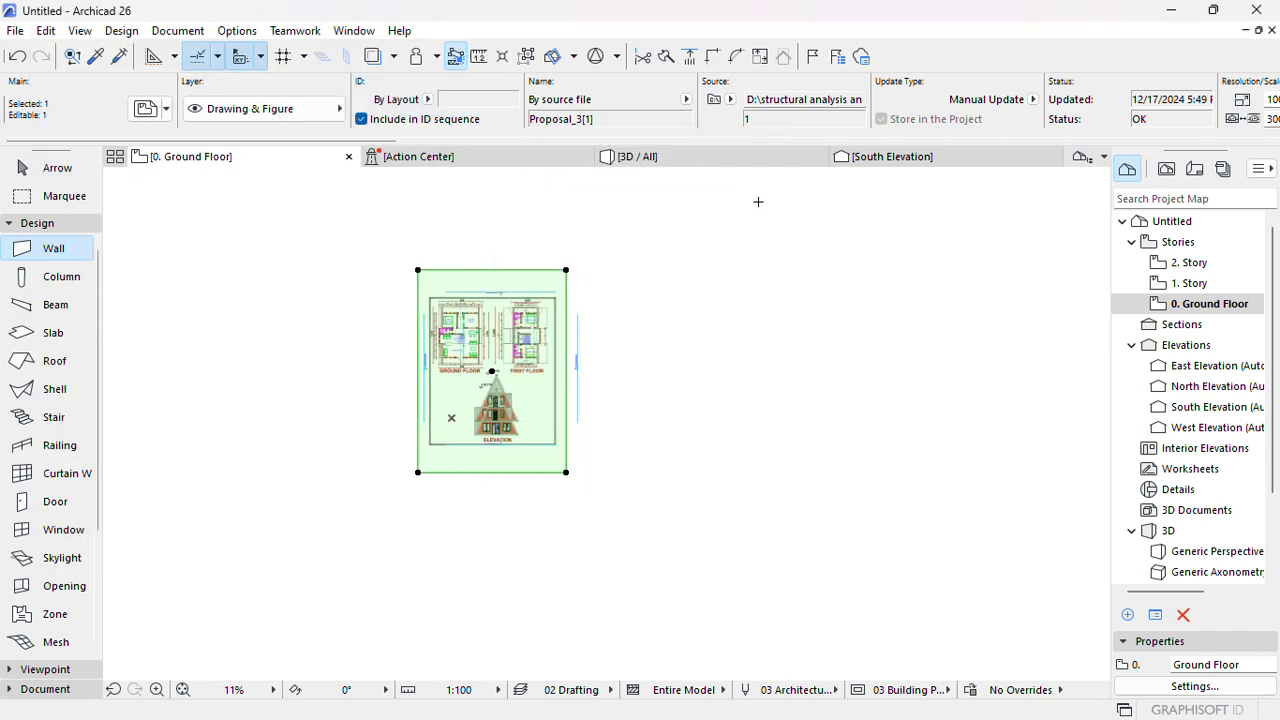
key("ctrl+k")
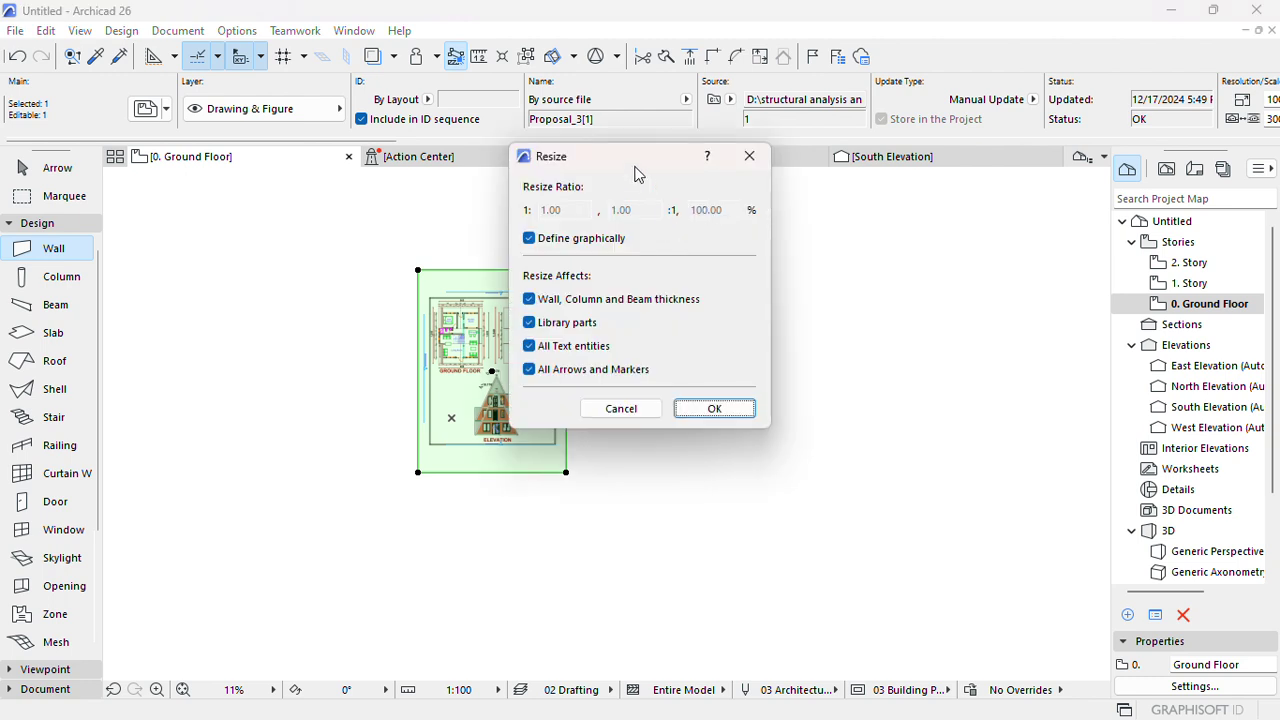
- Confirm the graphical resize and set its centre at the 960 dimension's left end
left_click(724, 418)
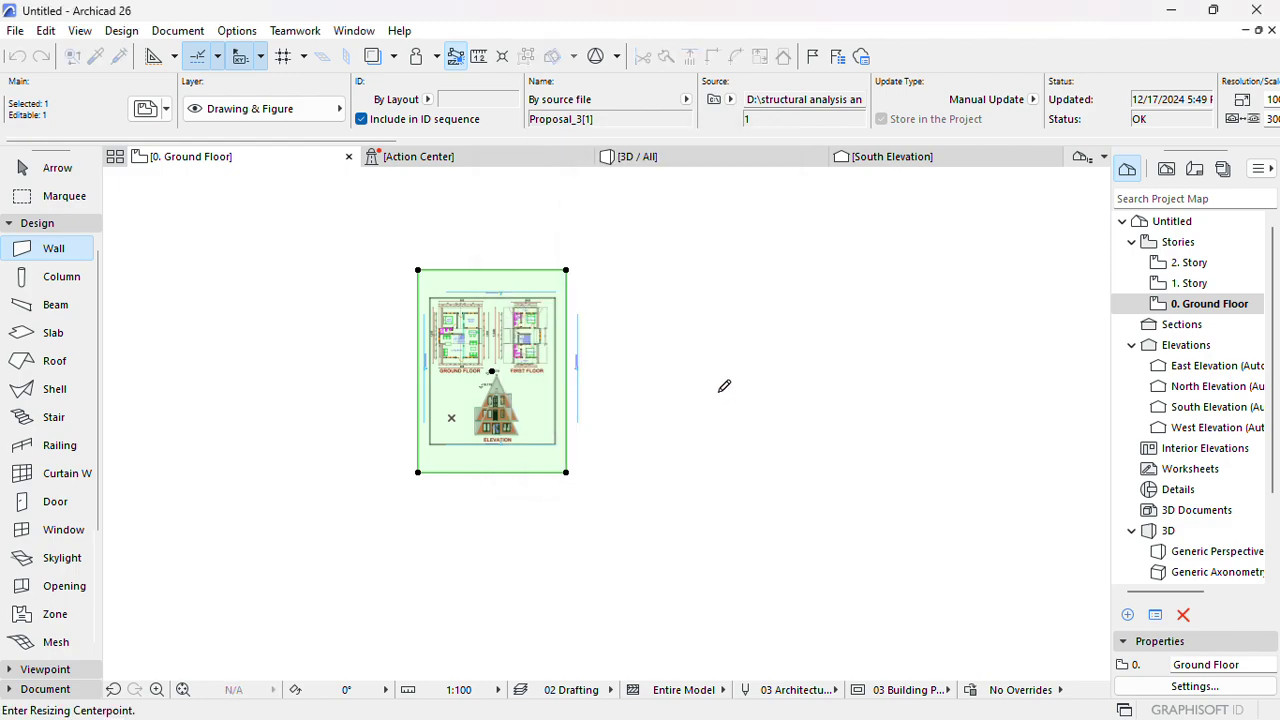
scroll(480, 300, "up", 2)
scroll(480, 300, "up", 5)
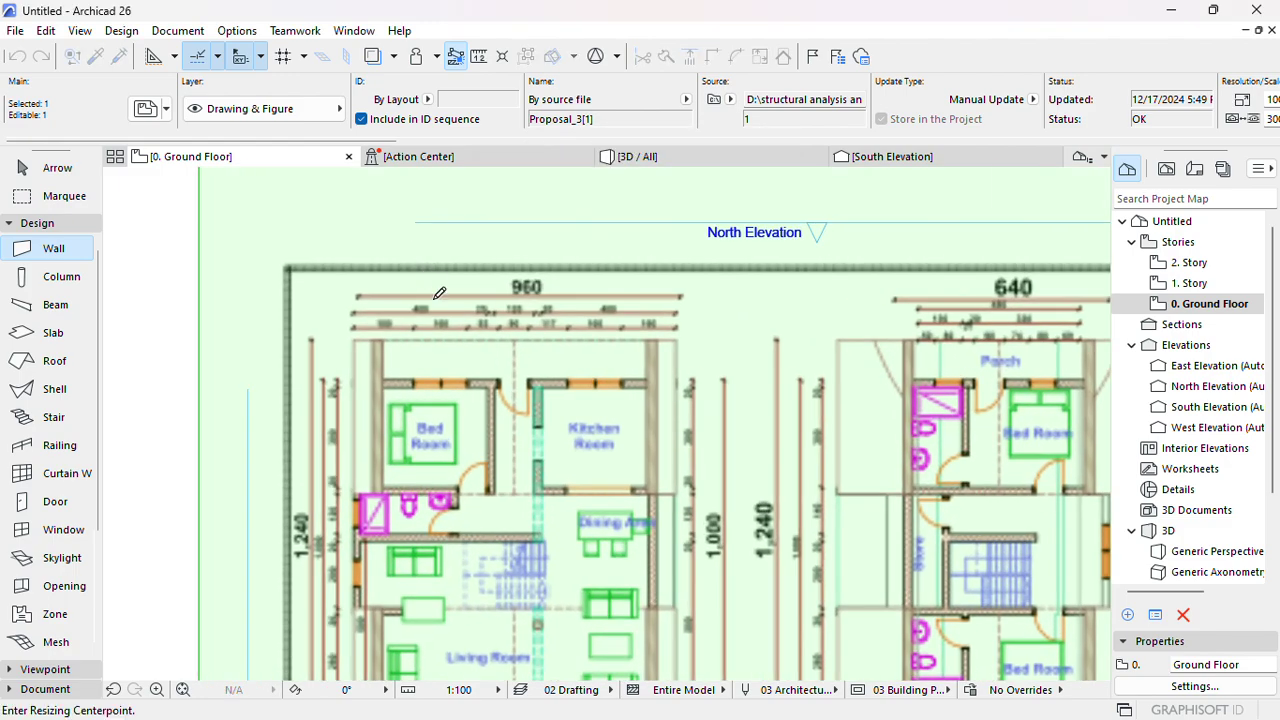
scroll(518, 300, "up", 3)
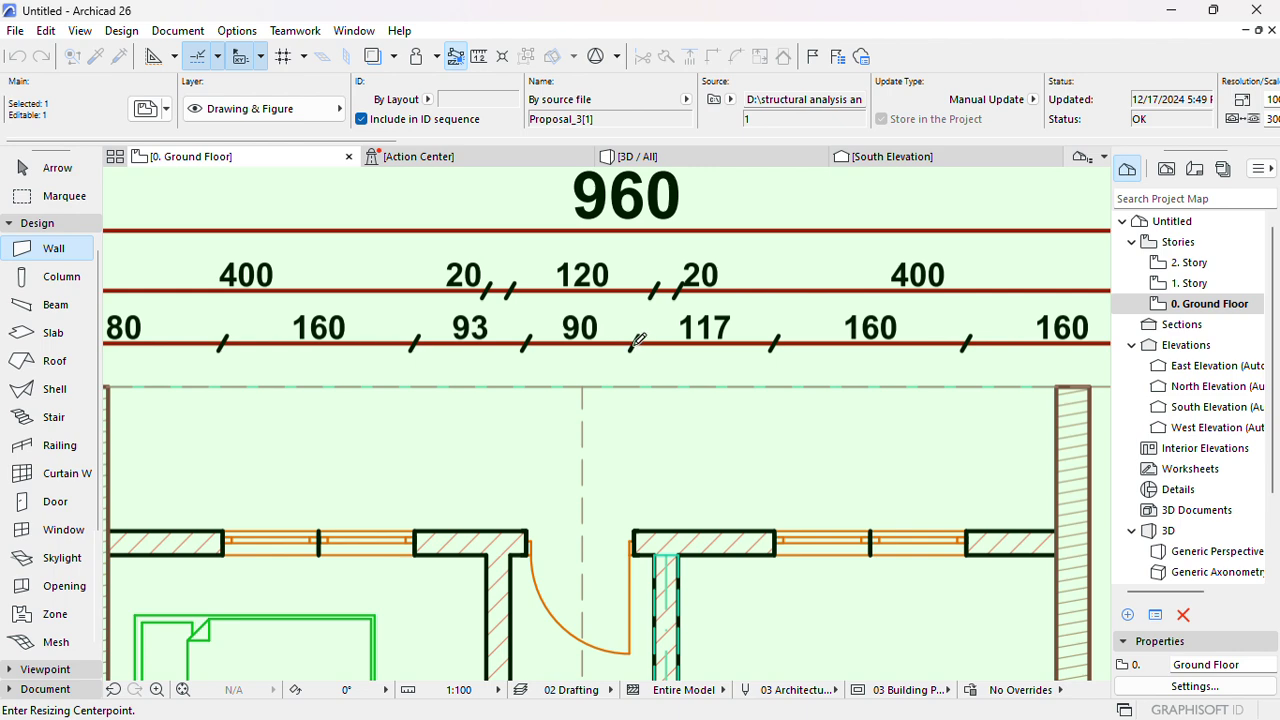
scroll(632, 336, "down", 4)
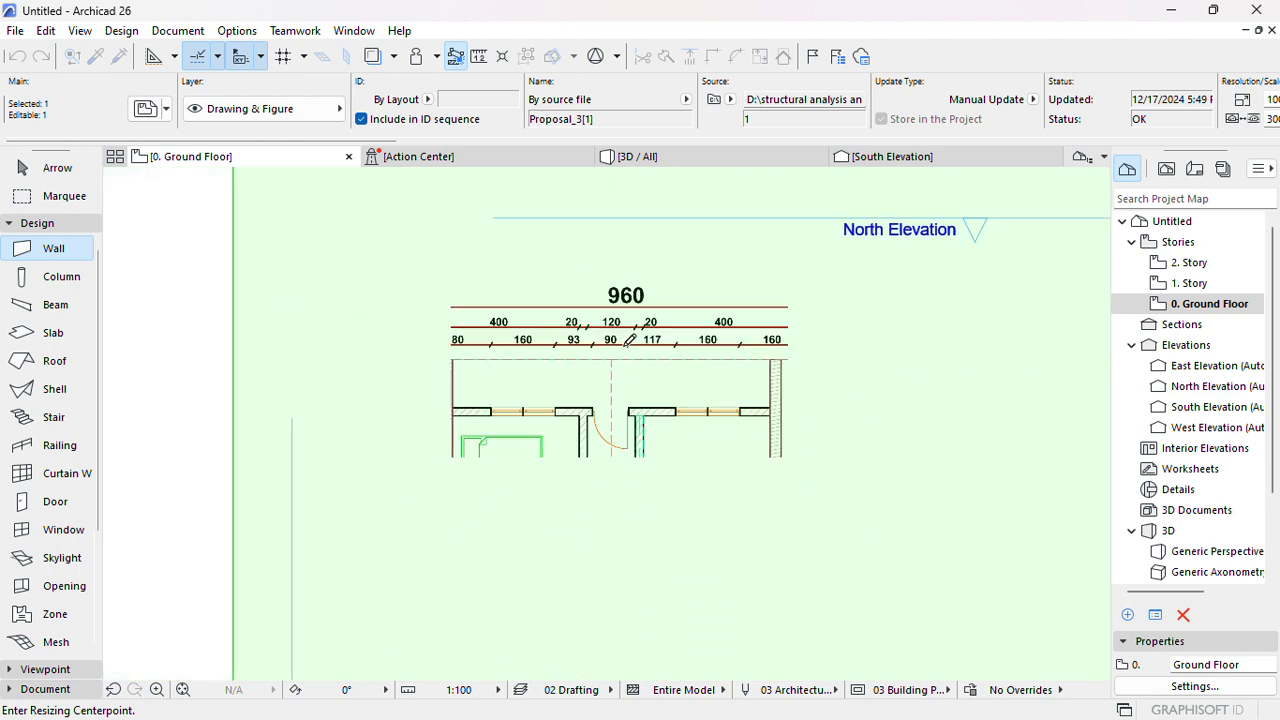
scroll(624, 286, "up", 2)
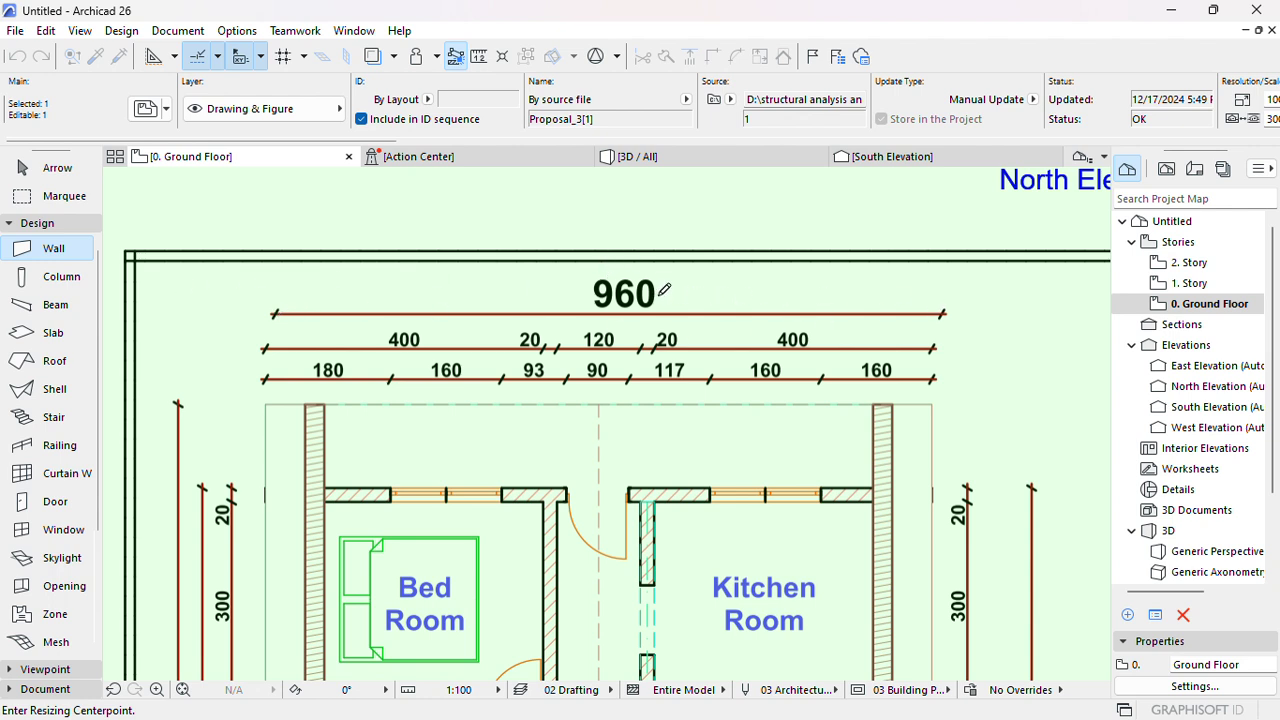
scroll(200, 291, "up", 2)
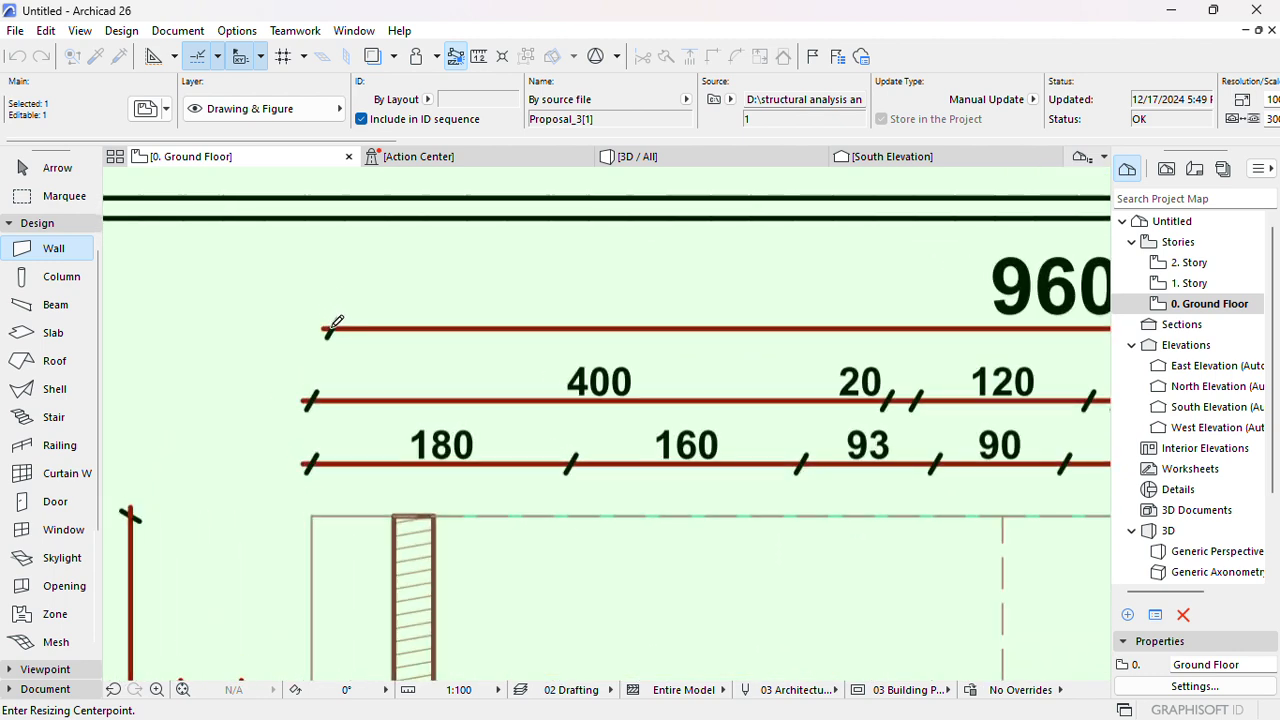
left_click(330, 328)
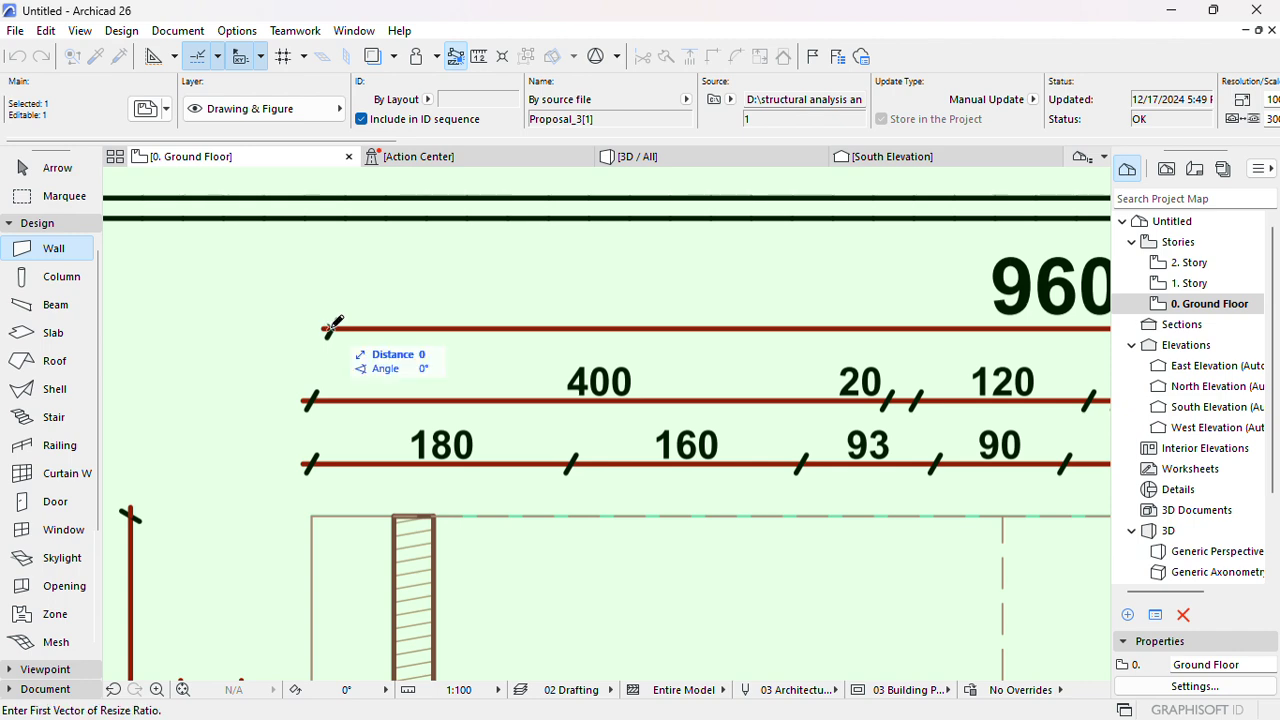
- Set the first vector at the 960 line's right end and enter 960 as the target distance
scroll(443, 286, "down", 3)
scroll(600, 287, "up", 2)
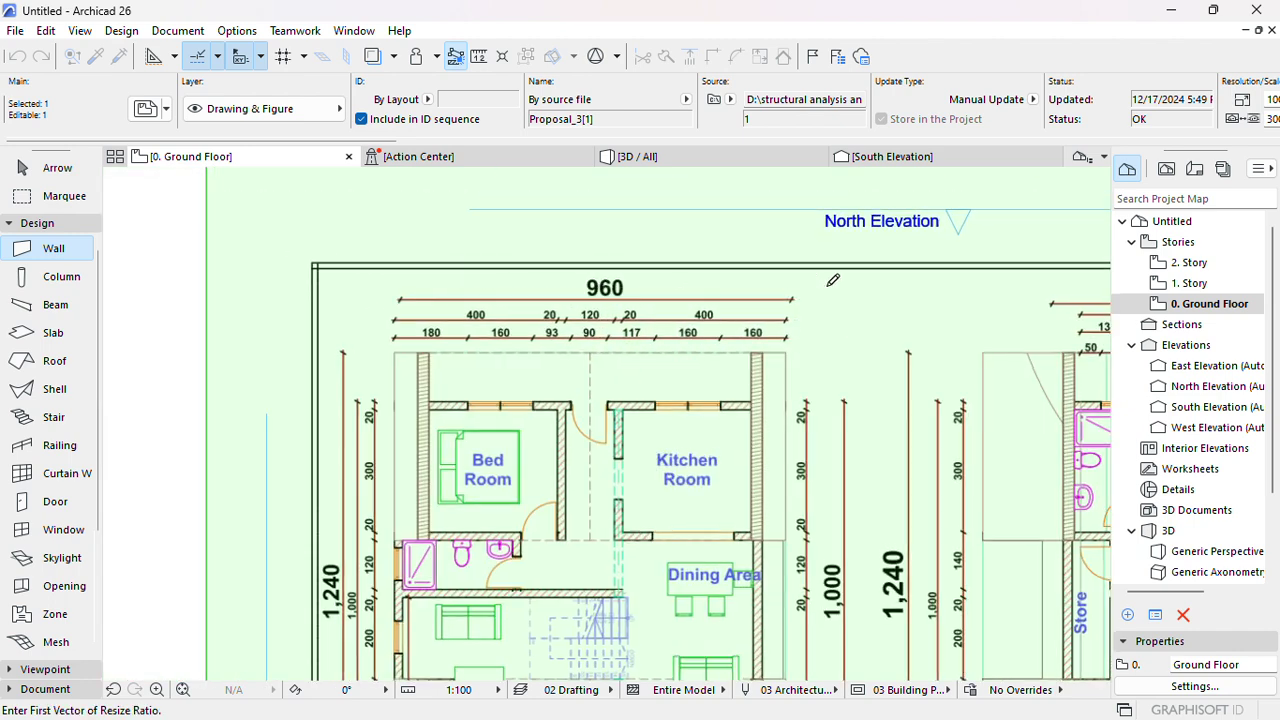
scroll(775, 300, "up", 5)
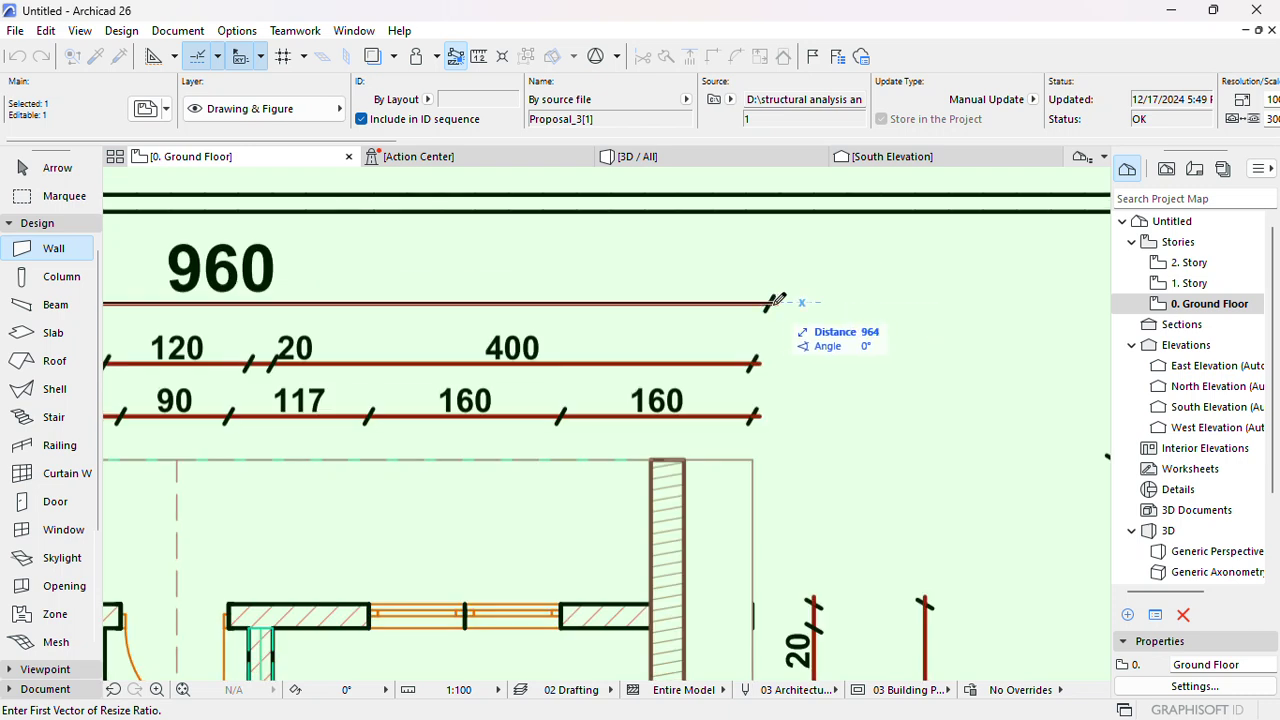
left_click(795, 302)
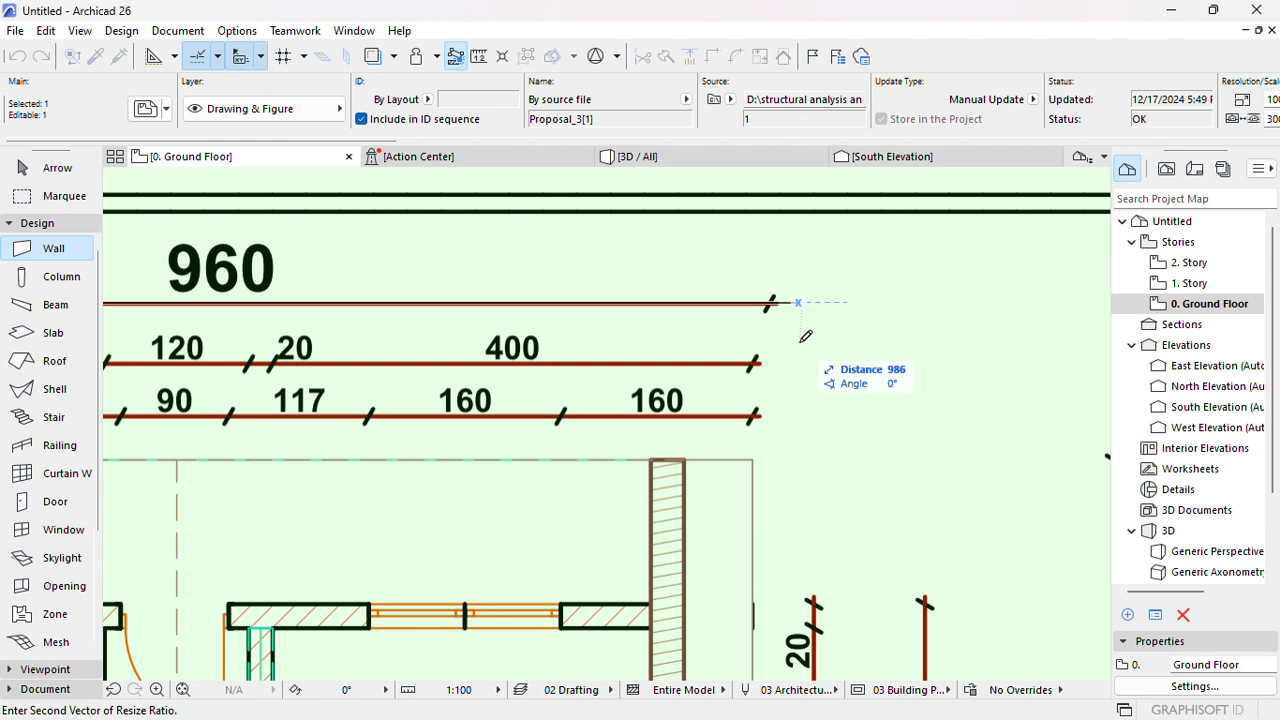
type("9")
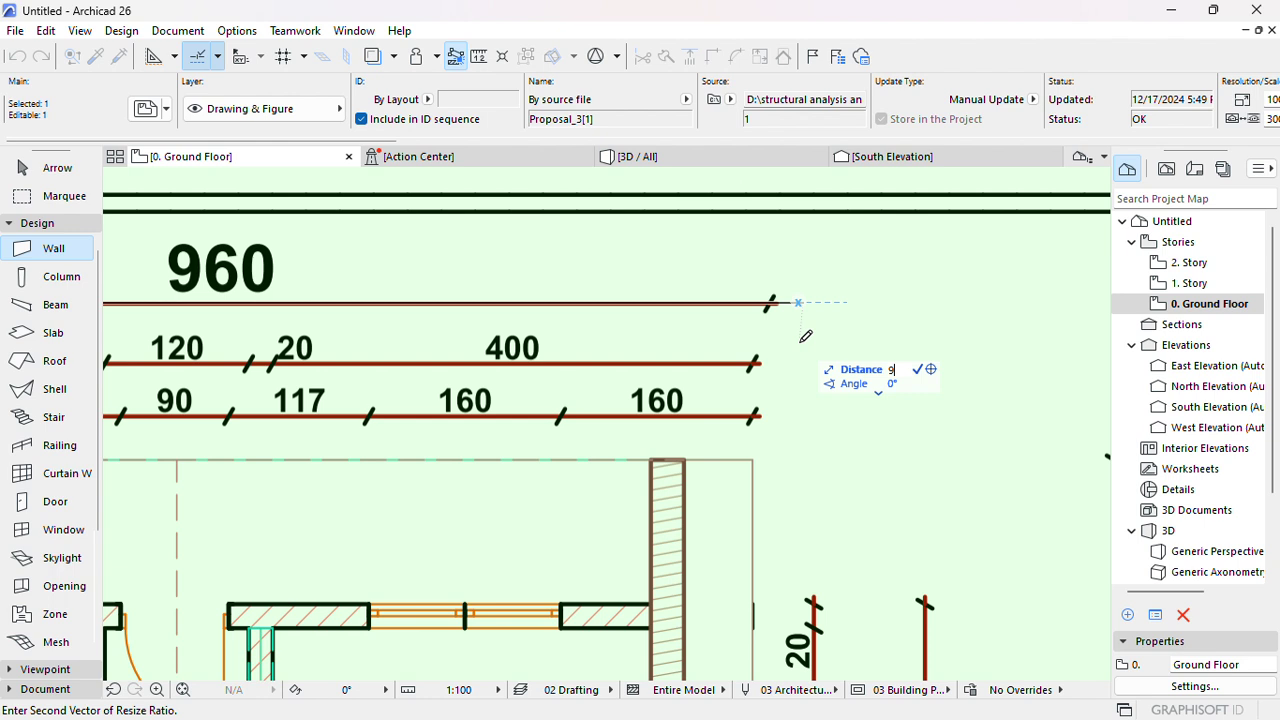
type("60")
- Apply the resize and measure the 960 dimension line, which now reads 960
key("Return")
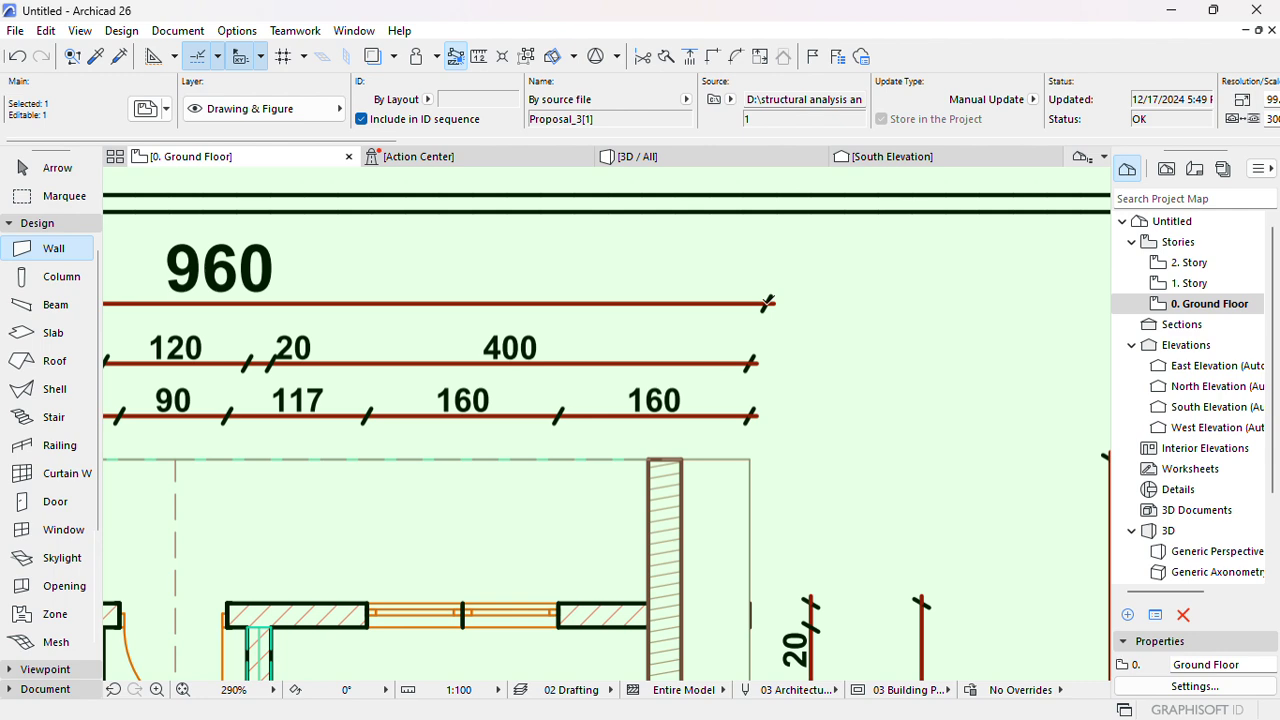
scroll(811, 334, "down", 5)
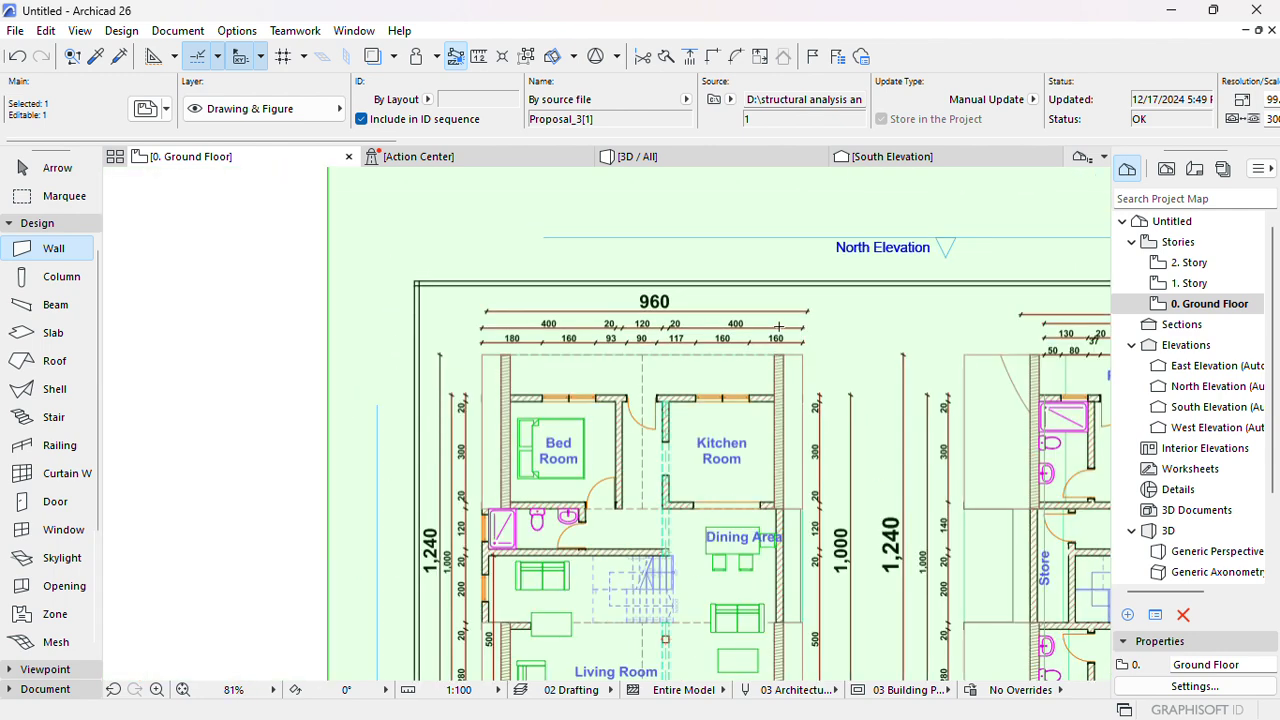
key("m")
scroll(457, 275, "up", 4)
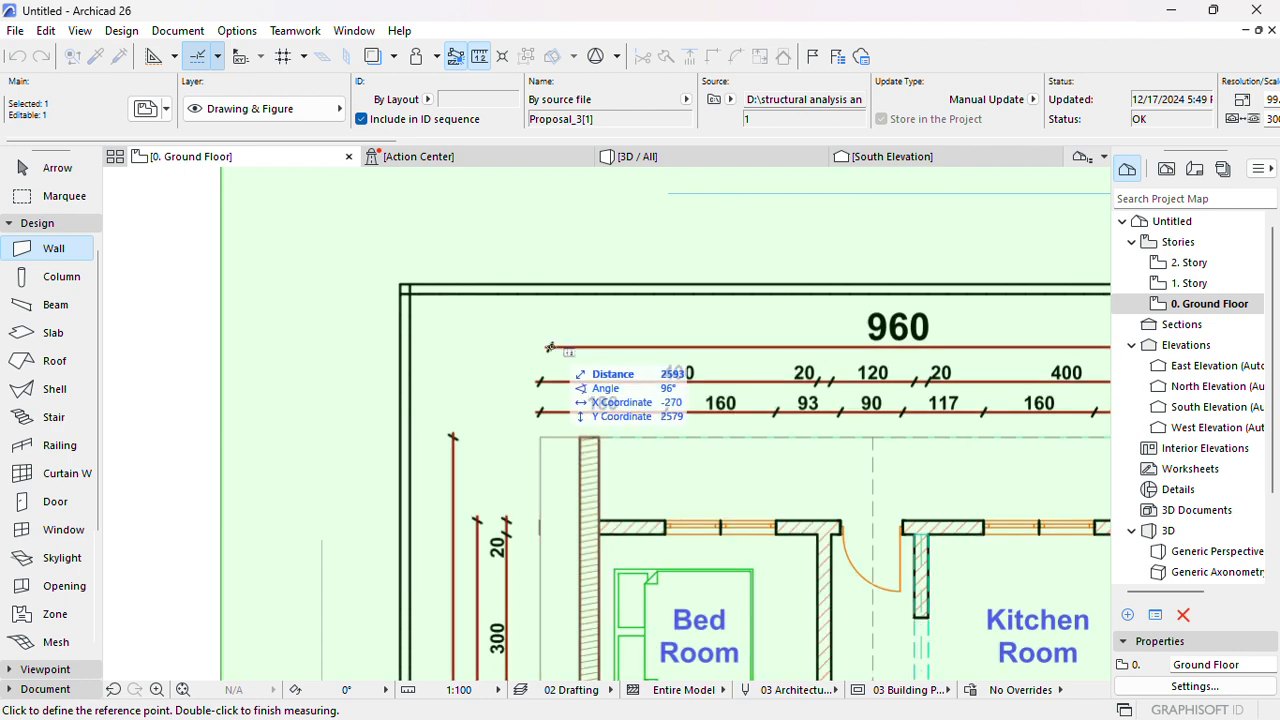
scroll(650, 351, "down", 5)
scroll(835, 347, "up", 5)
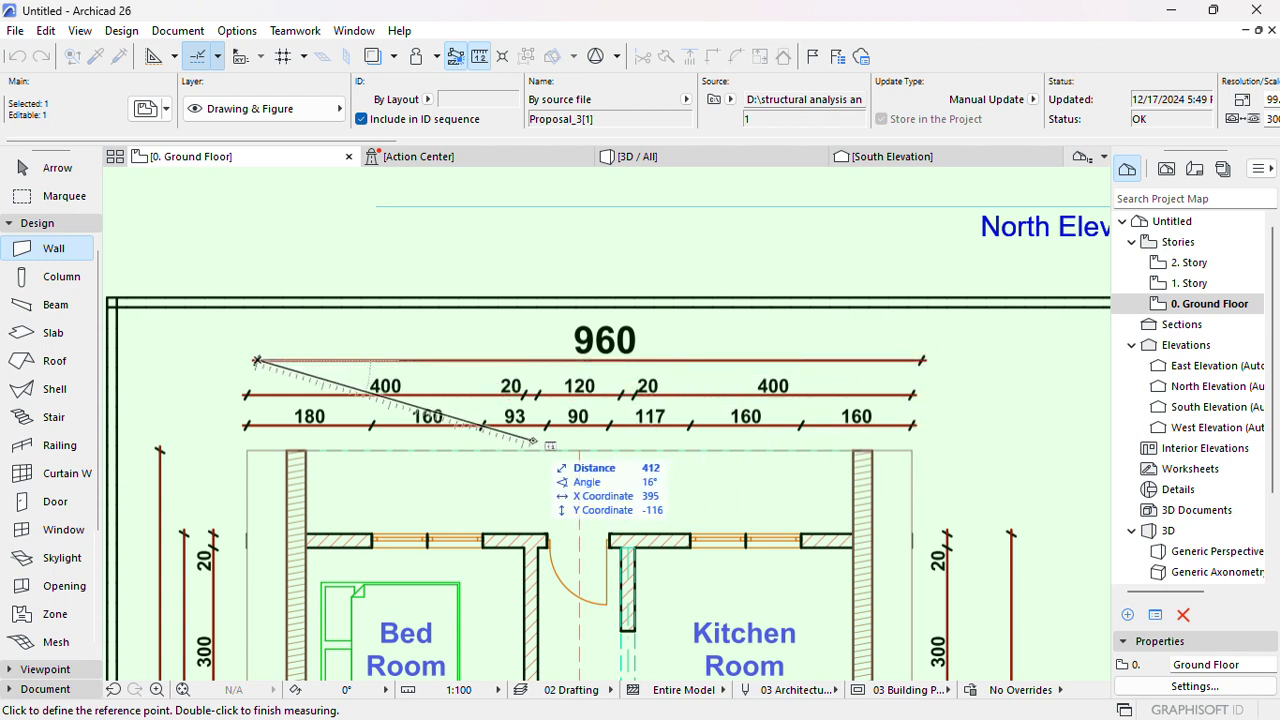
key("Escape")
- Measure the 117 dimension segment, confirming it reads exactly 117
key("m")
scroll(620, 425, "up", 4)
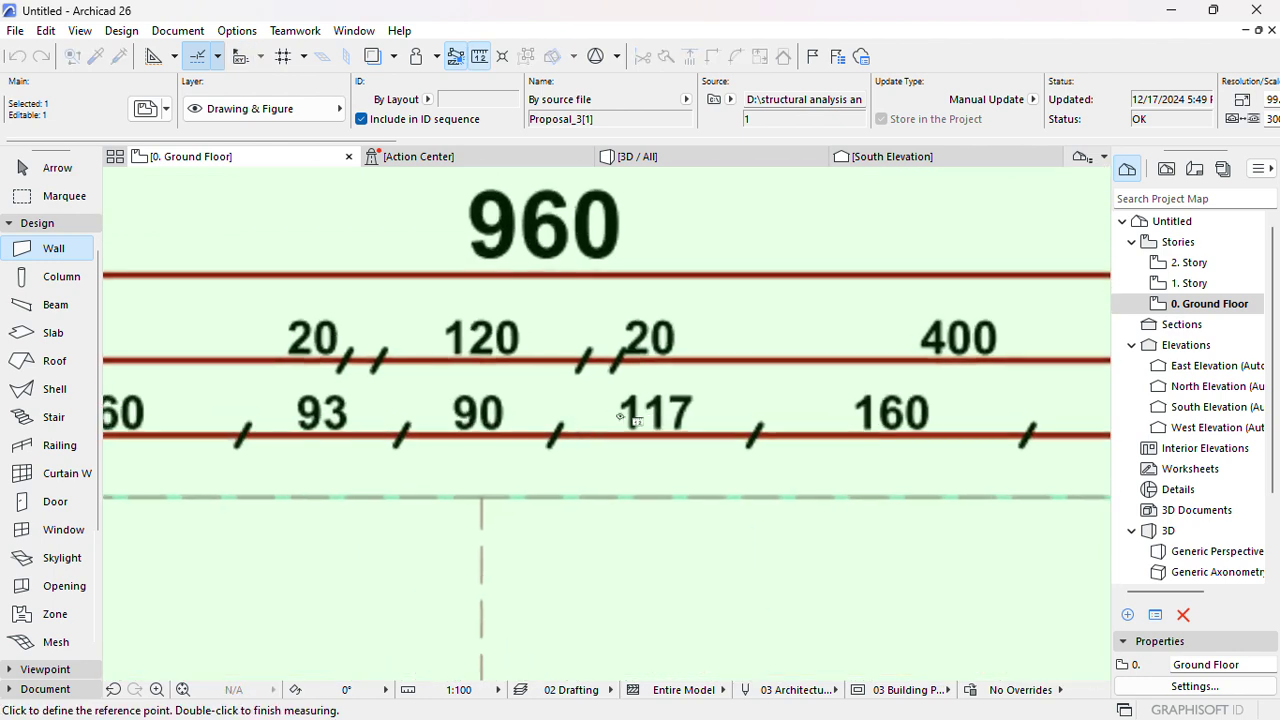
left_click(557, 433)
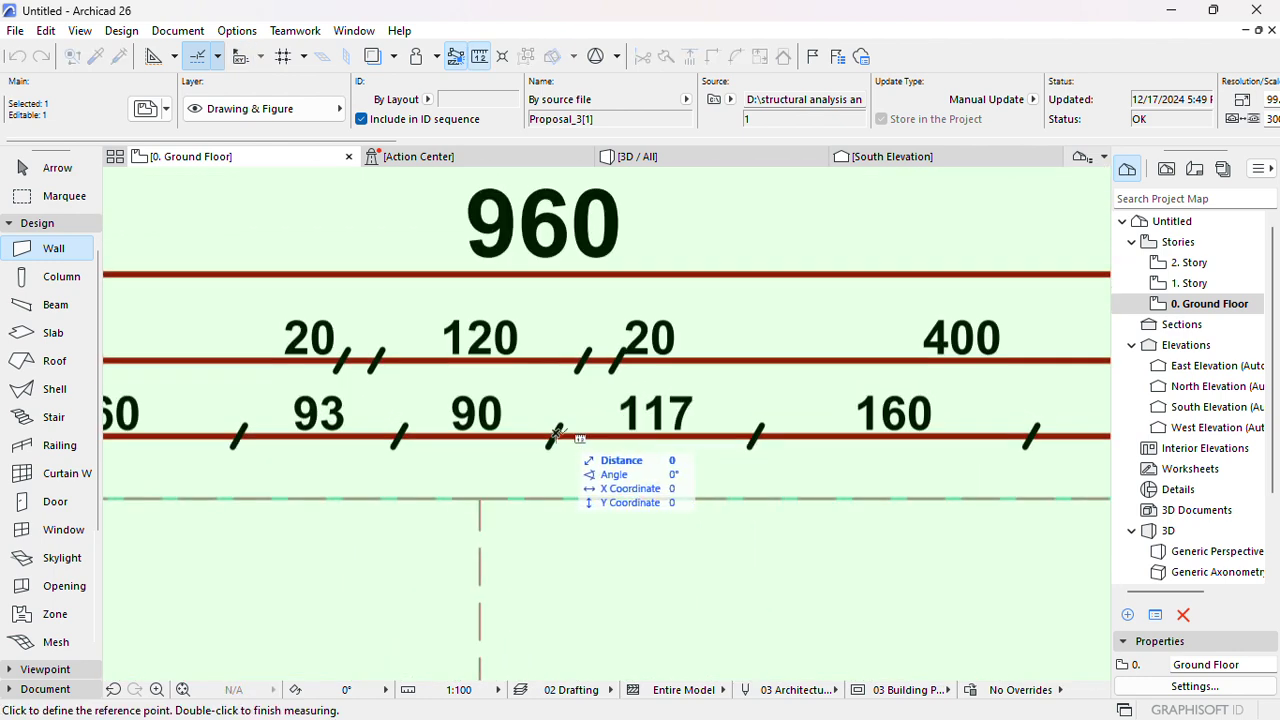
double_click(760, 434)
scroll(720, 391, "down", 10)
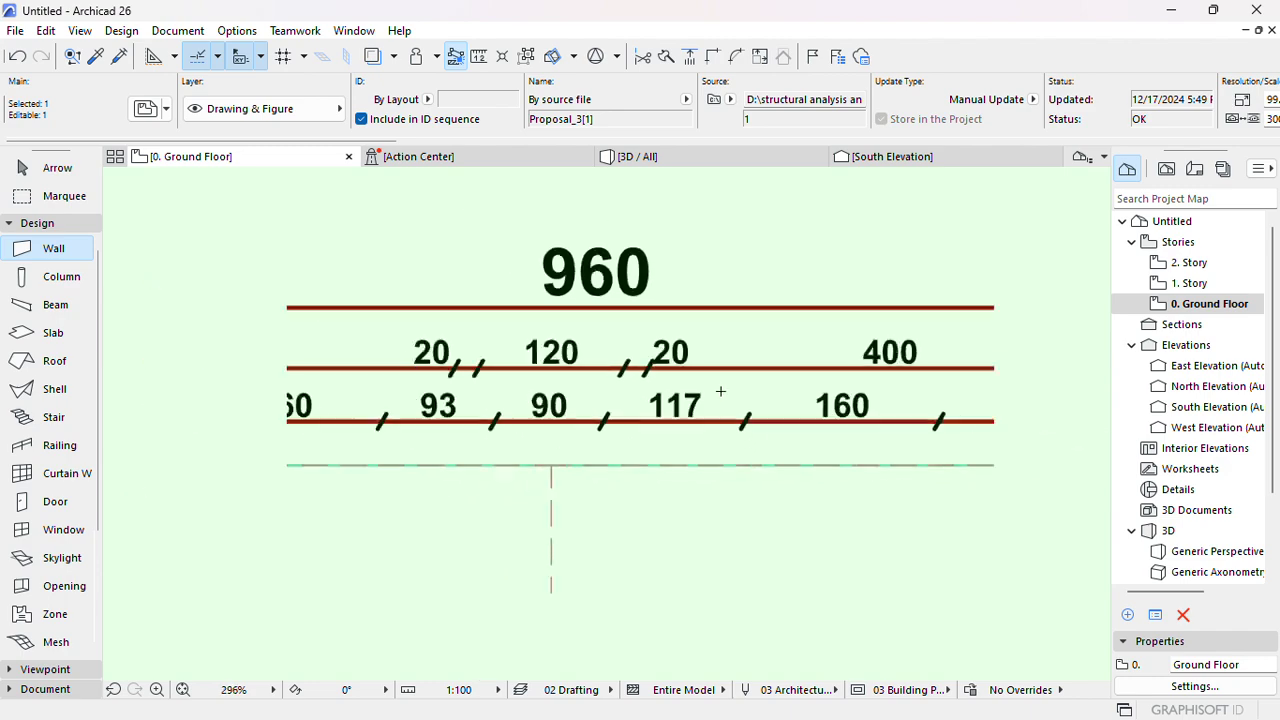
scroll(663, 346, "up", 5)
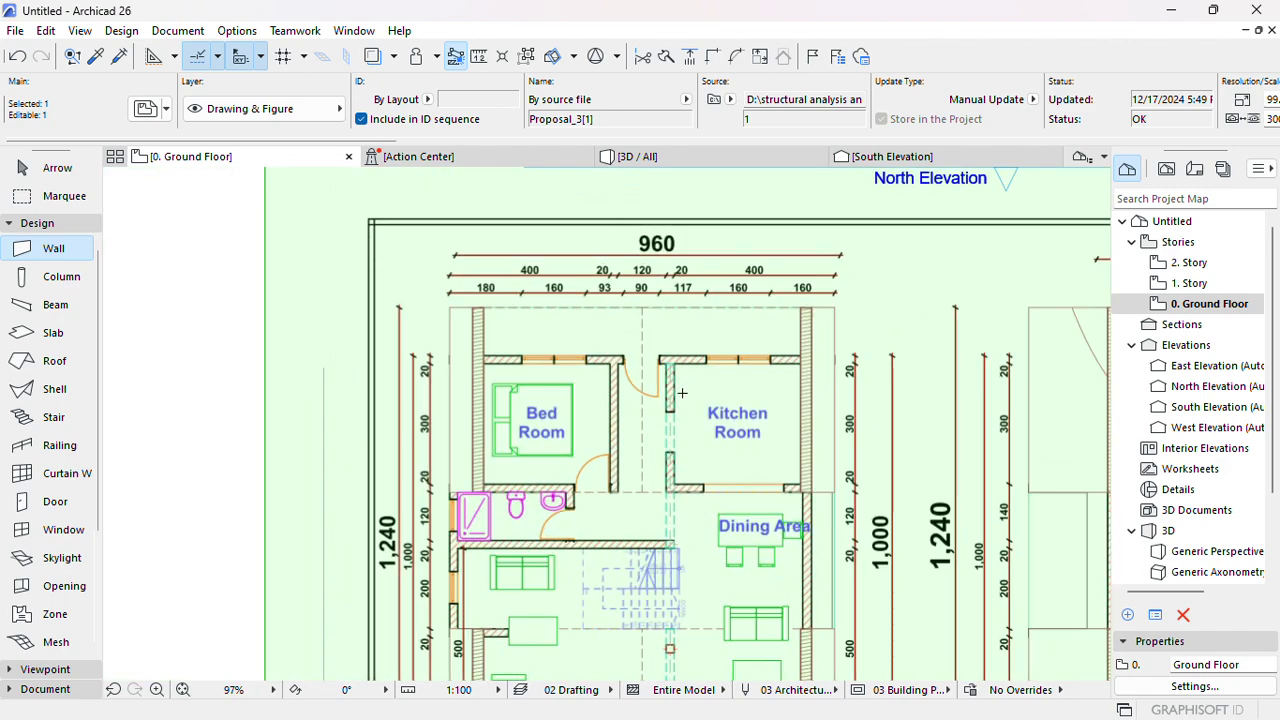
middle_click_drag(219, 329, 212, 302)
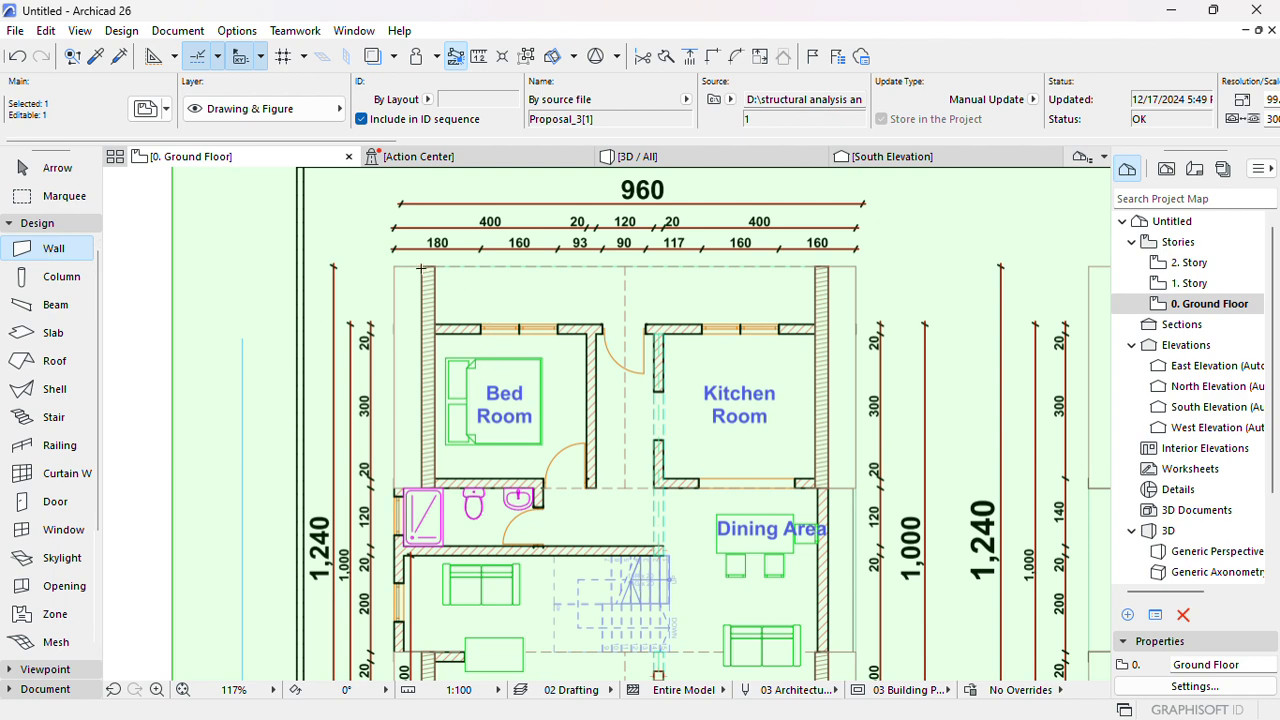
scroll(646, 423, "down", 6)
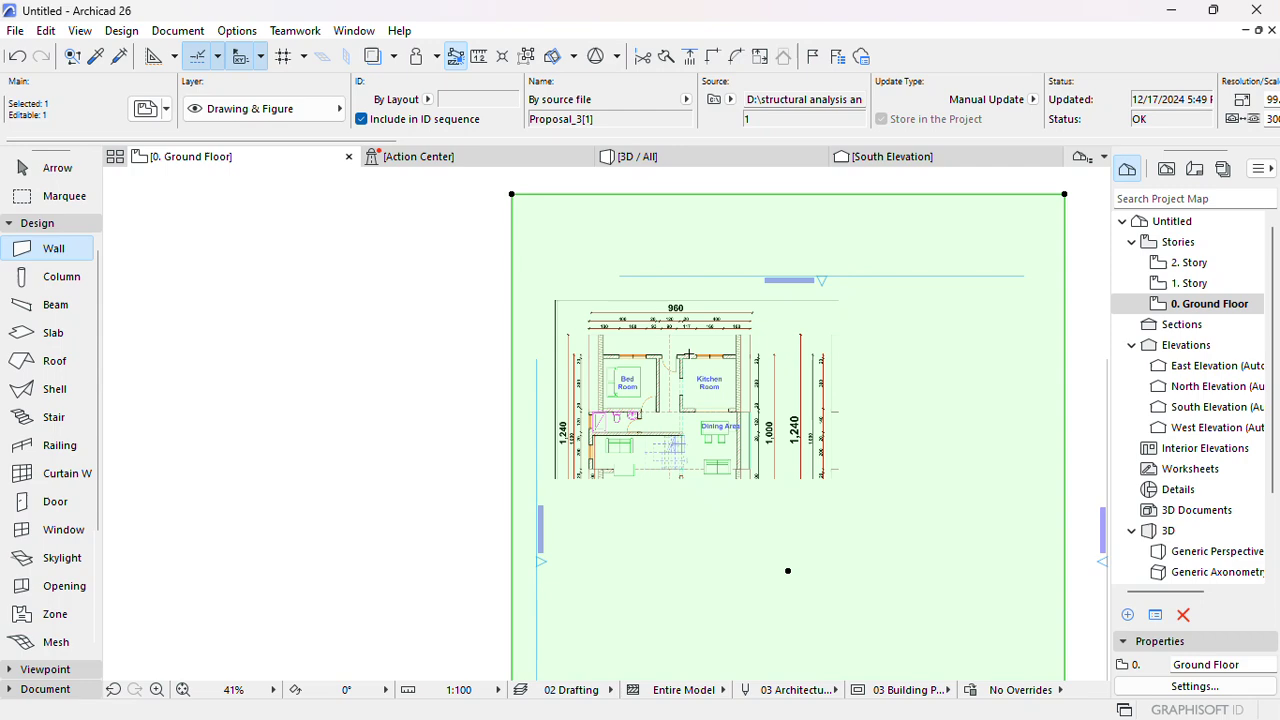
scroll(776, 483, "down", 3)
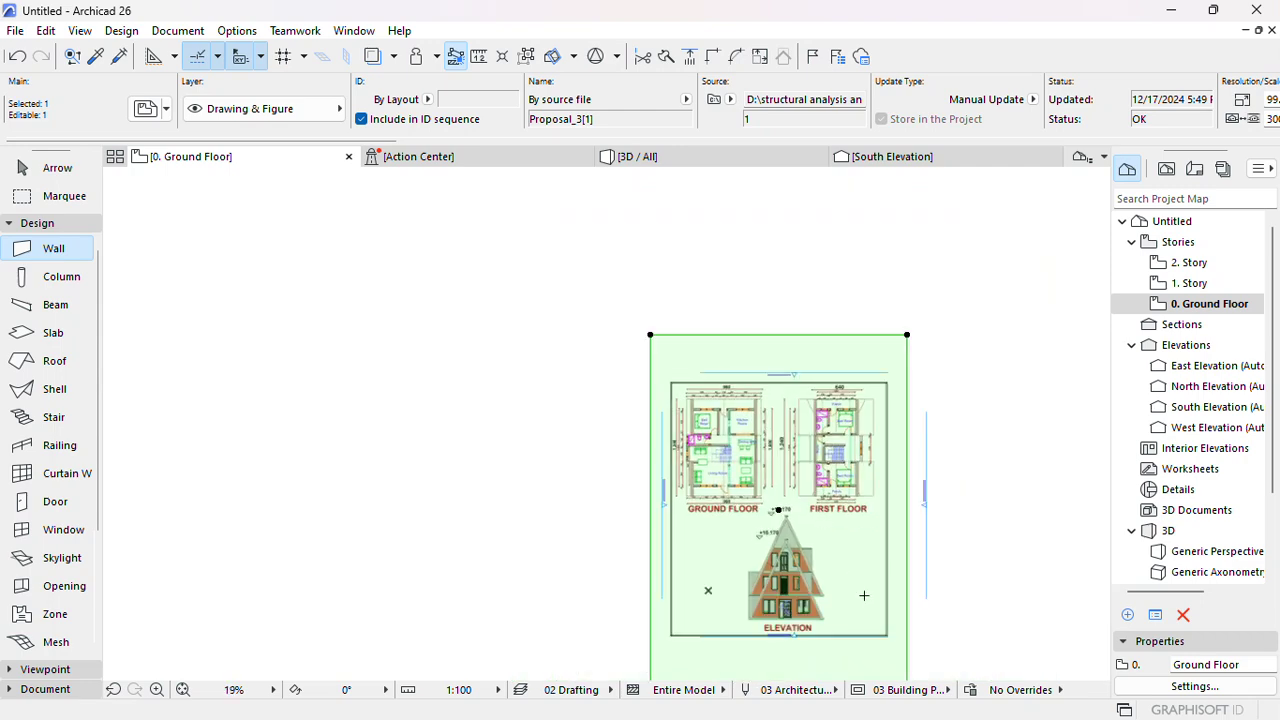
middle_click_drag(842, 556, 755, 431)
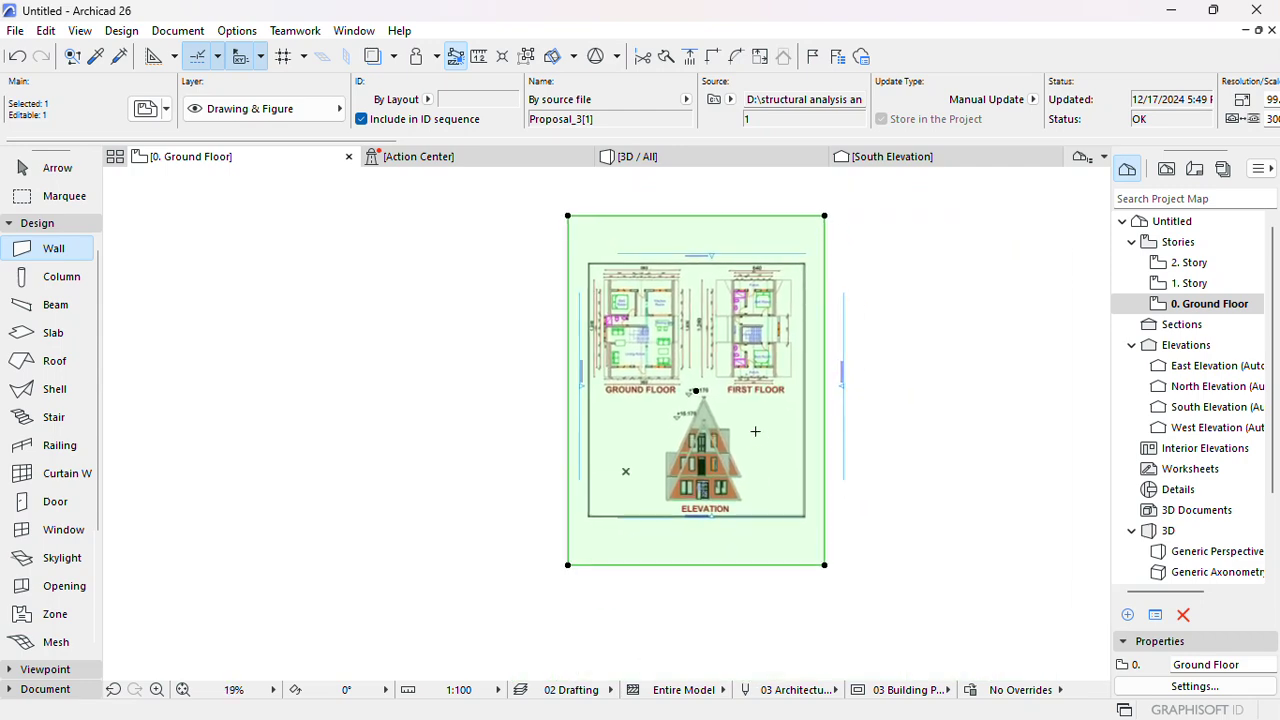